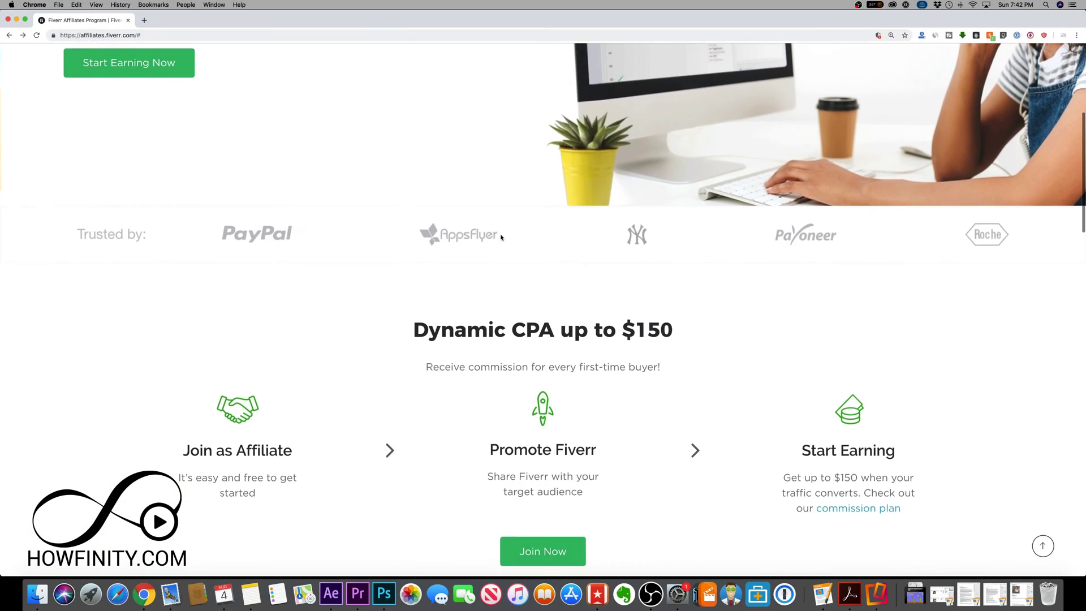
# Scroll through the Fiverr Affiliates home page
pyautogui.scroll(-1, 502, 238)
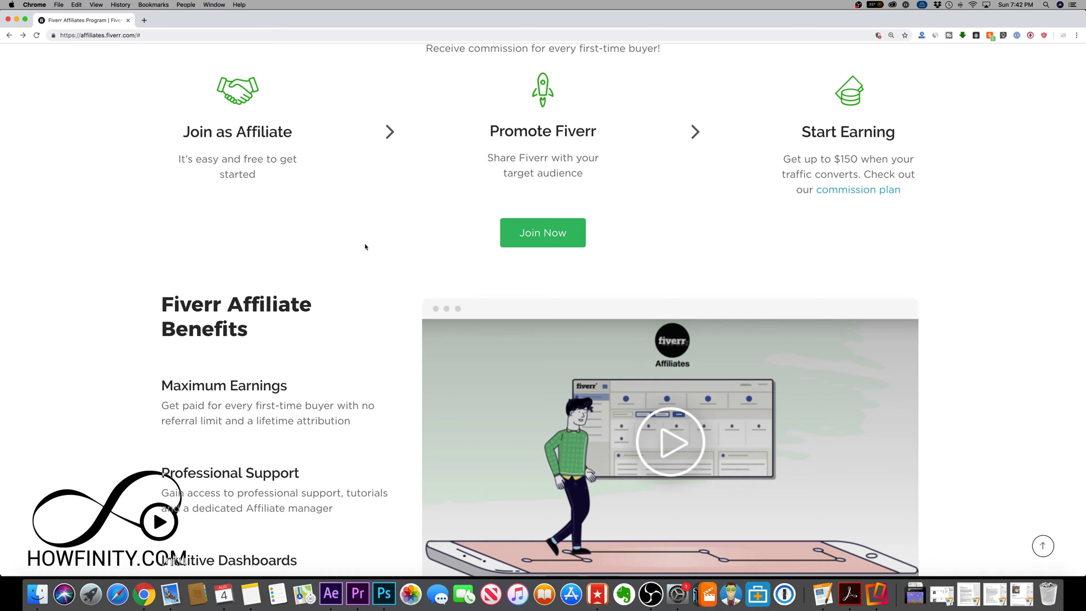
pyautogui.scroll(-7, 365, 247)
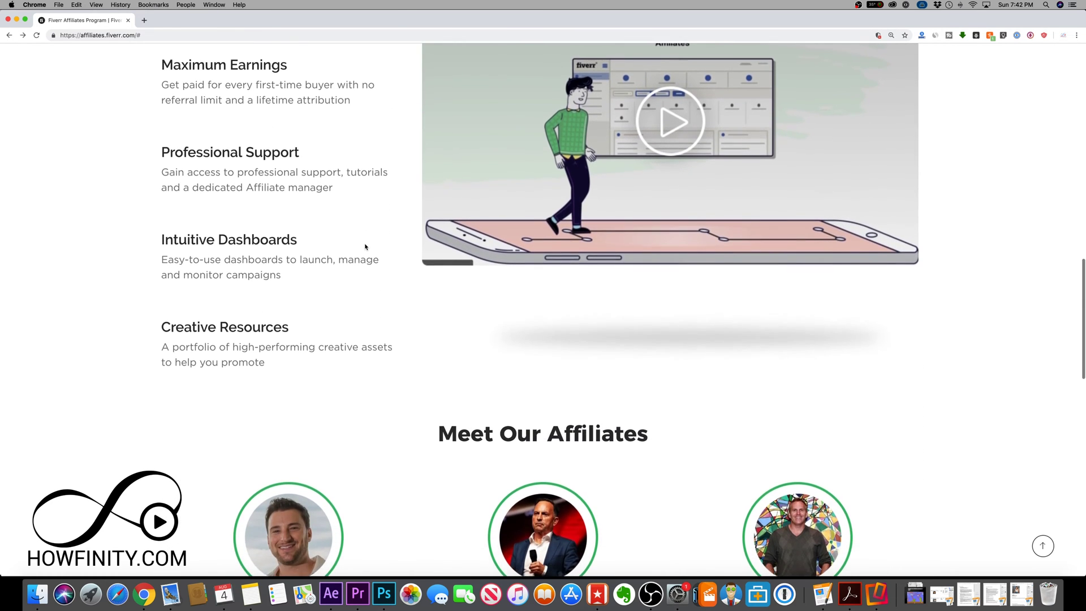
pyautogui.scroll(-10, 365, 247)
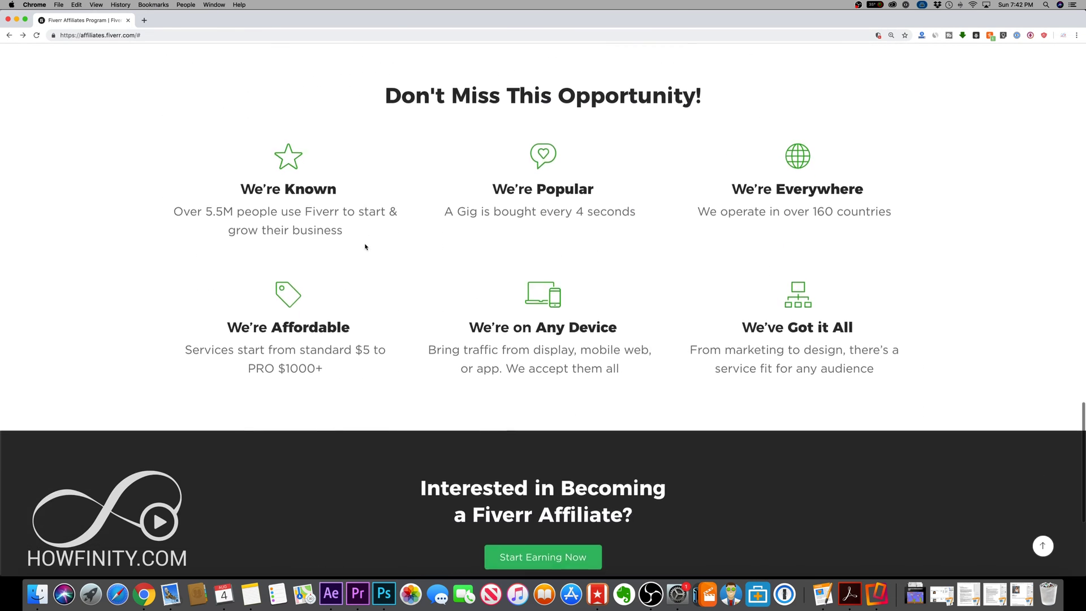
pyautogui.scroll(-4, 365, 247)
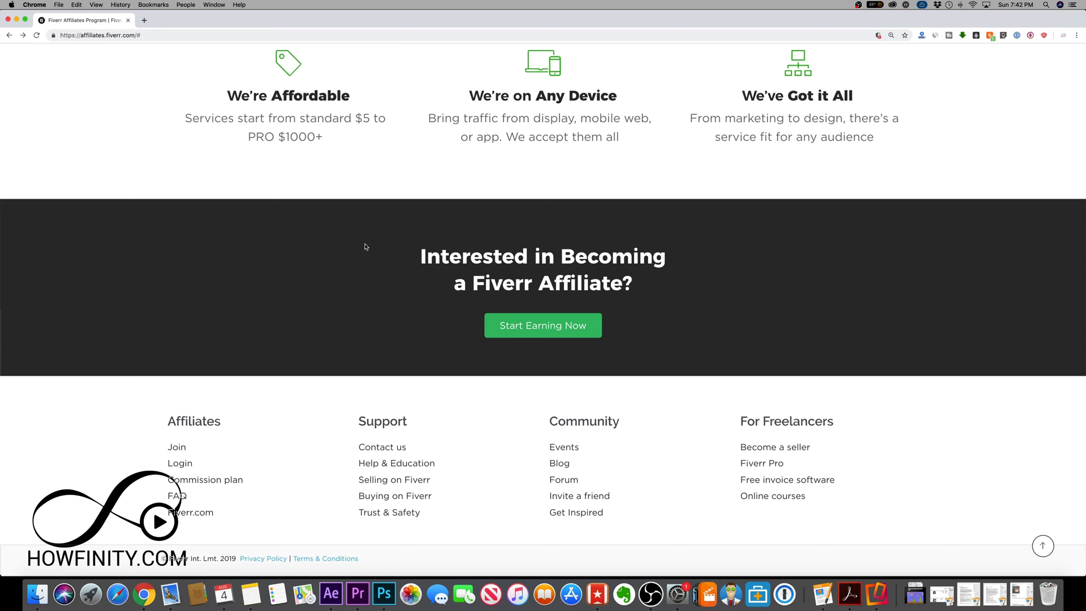
pyautogui.scroll(20, 365, 247)
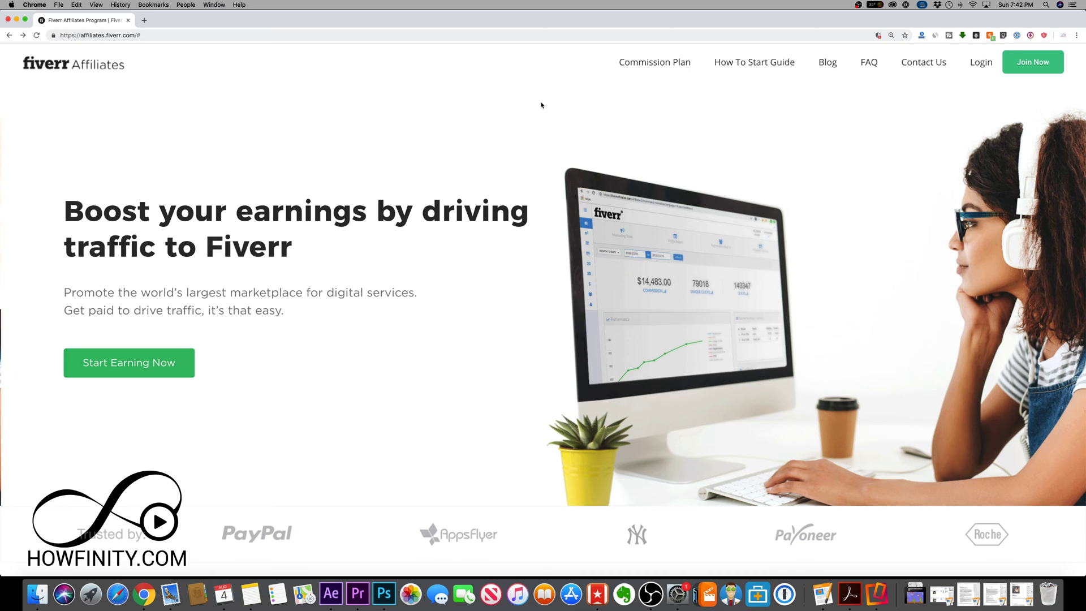
# Read through the commission plan page, then return to the affiliates home page
pyautogui.click(643, 65)
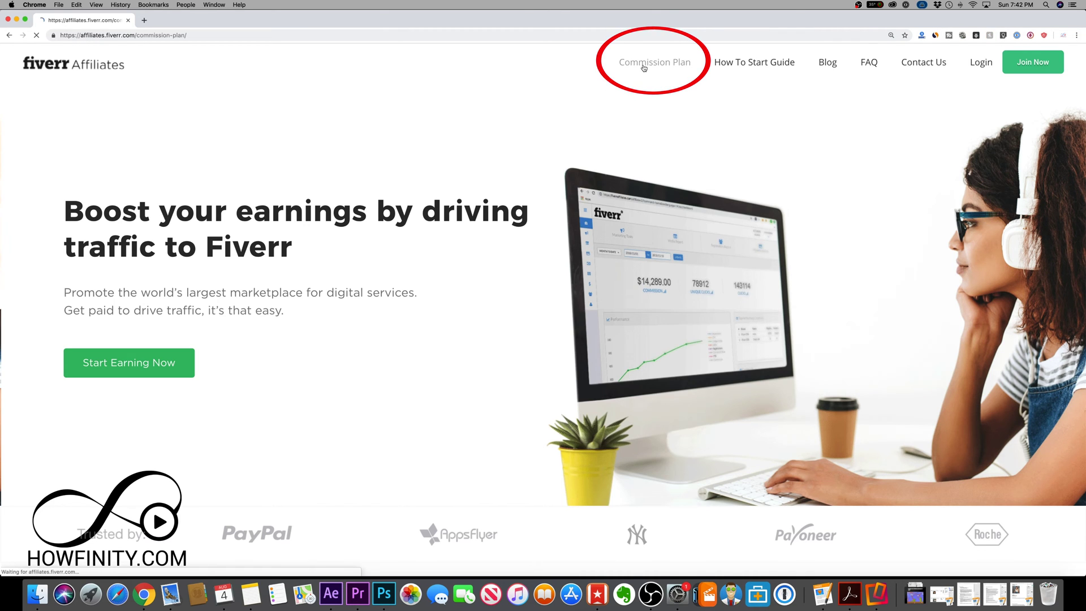
pyautogui.scroll(-5, 616, 90)
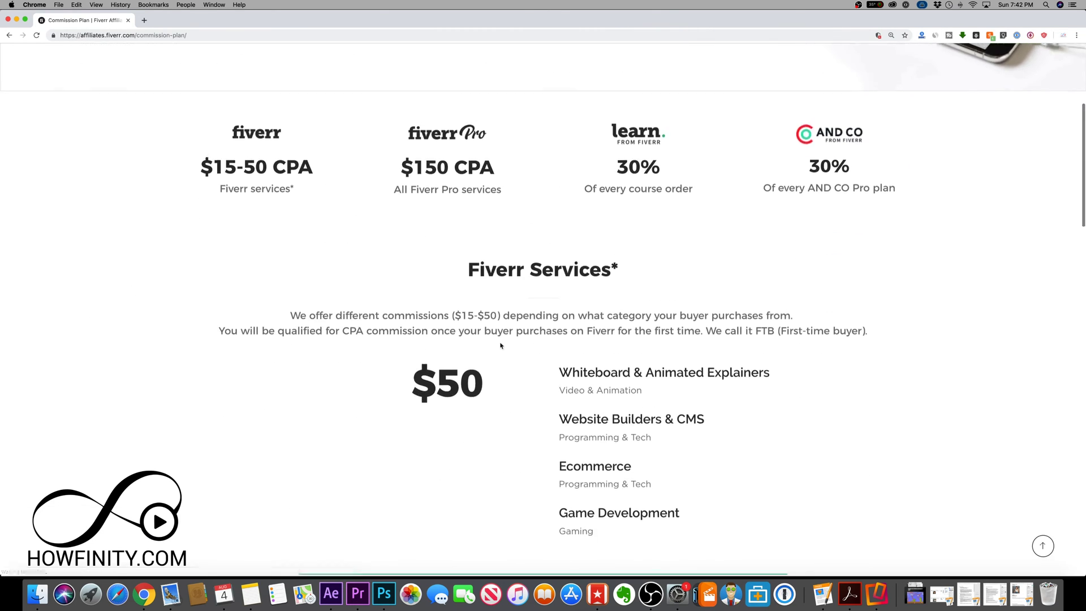
pyautogui.scroll(-1, 259, 233)
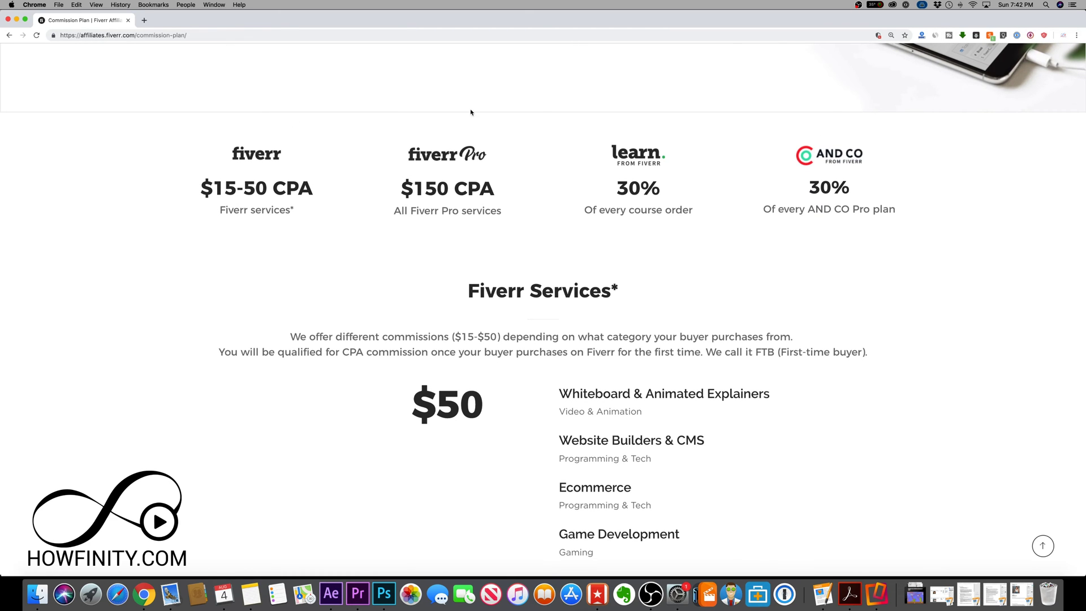
pyautogui.scroll(1, 484, 237)
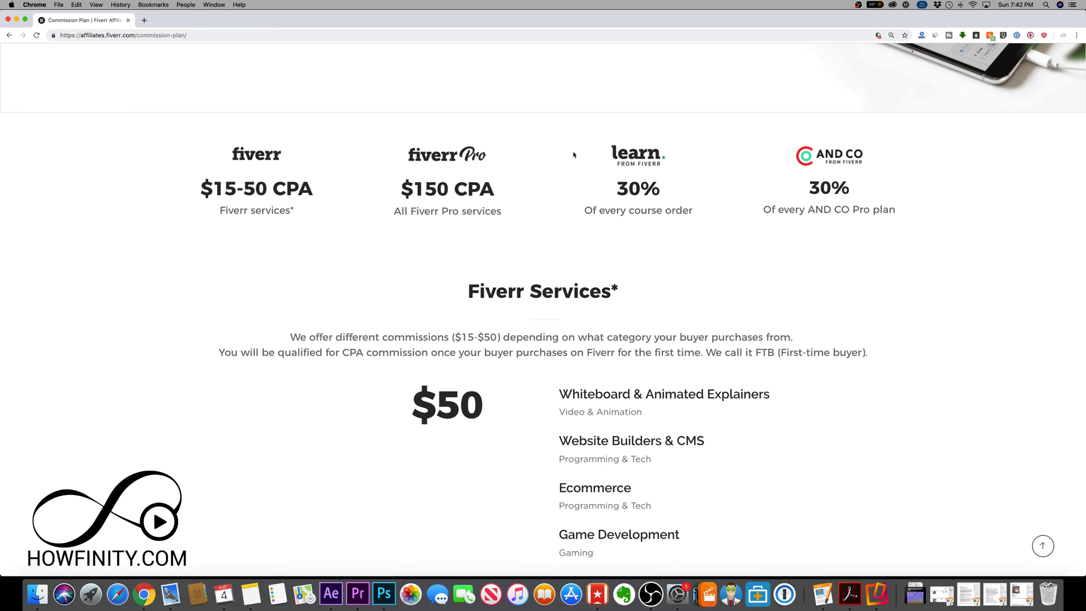
pyautogui.scroll(-1, 703, 198)
pyautogui.scroll(-3, 839, 198)
pyautogui.scroll(-3, 839, 199)
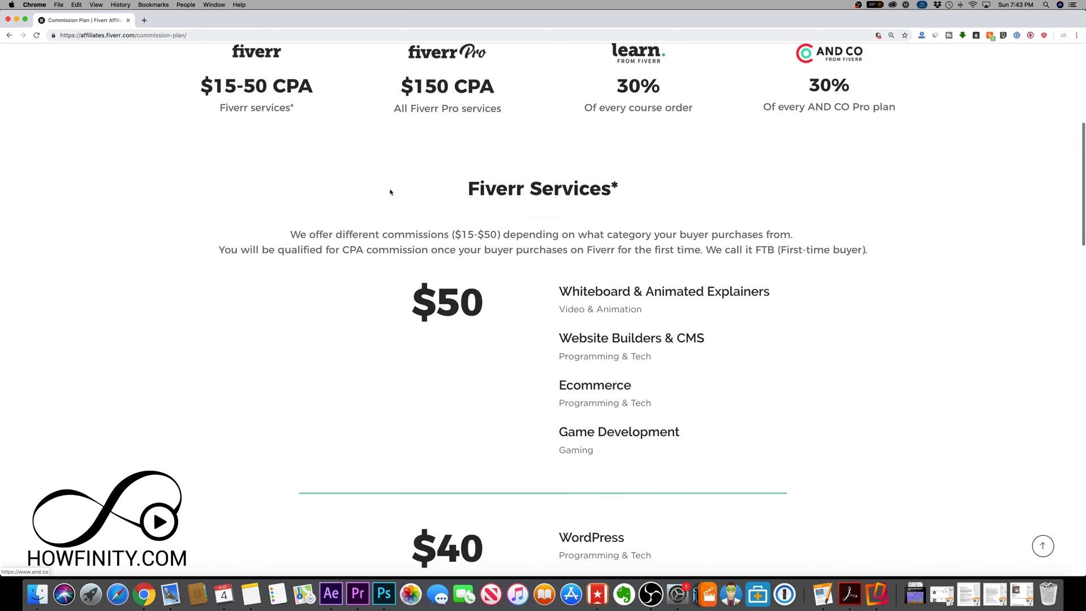
pyautogui.scroll(-3, 555, 277)
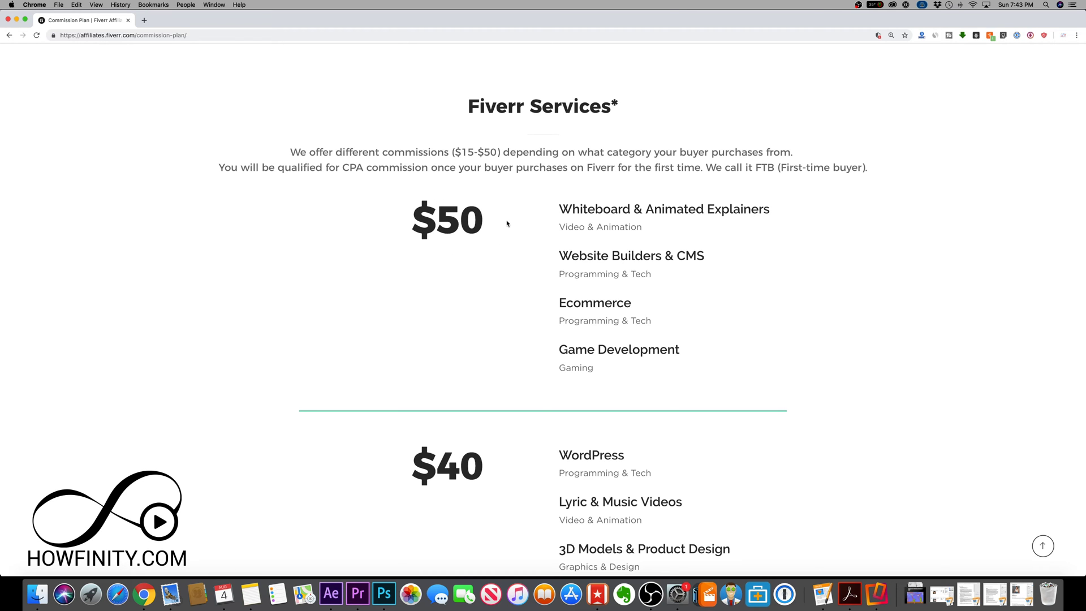
pyautogui.scroll(-15, 507, 224)
pyautogui.scroll(12, 507, 224)
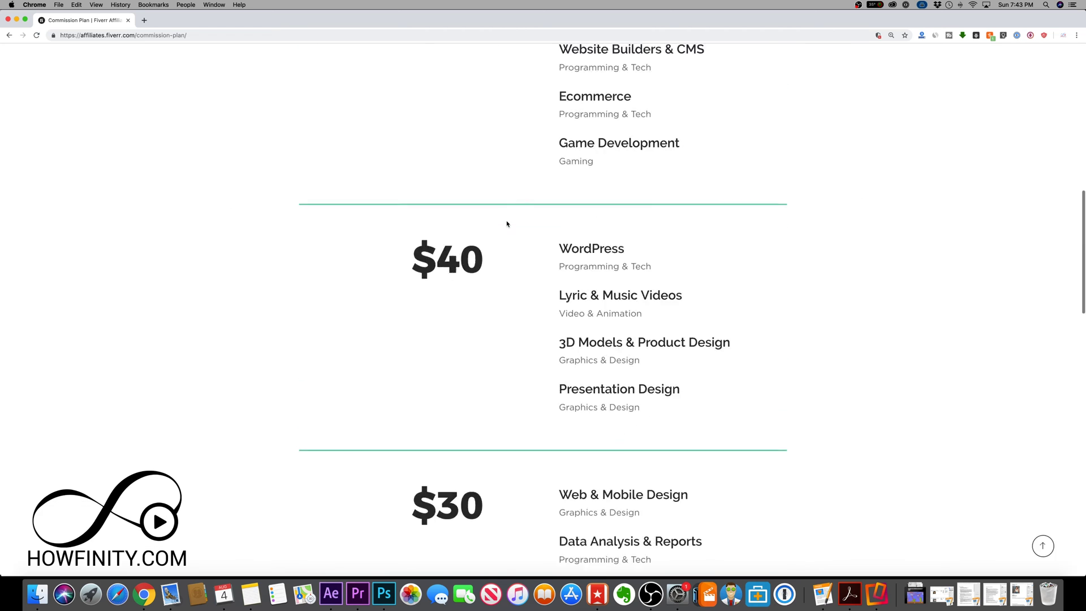
pyautogui.scroll(20, 507, 224)
pyautogui.scroll(-2, 507, 223)
pyautogui.scroll(2, 507, 224)
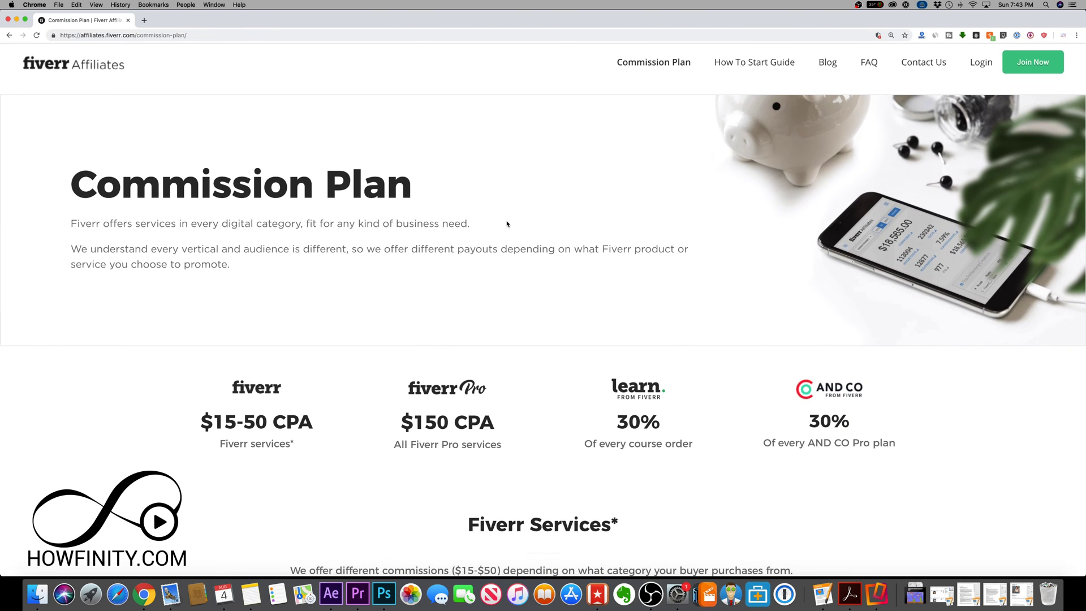
pyautogui.scroll(-1, 57, 64)
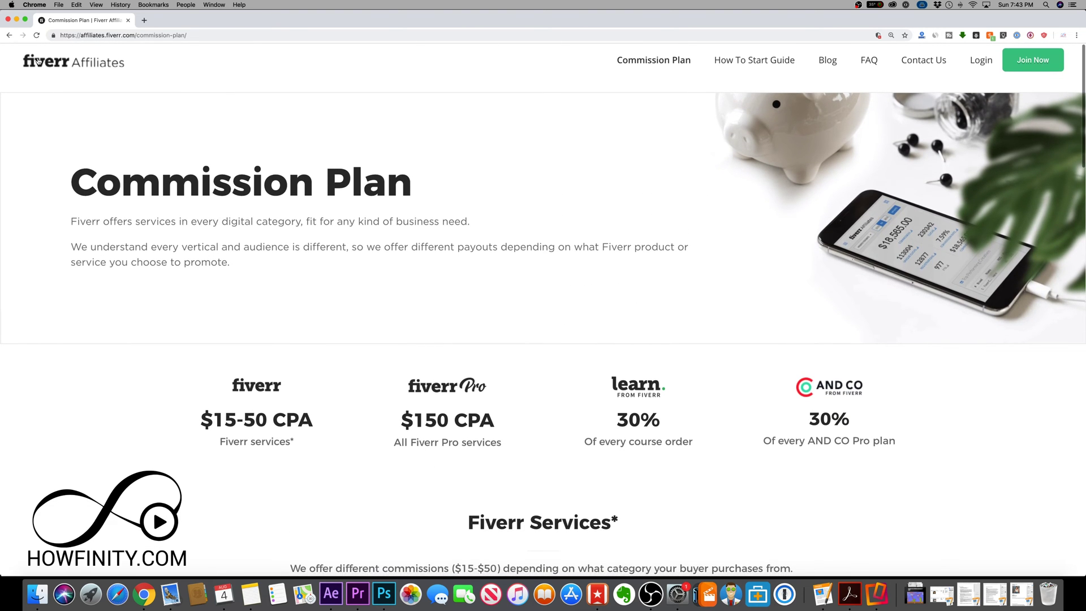
pyautogui.click(57, 63)
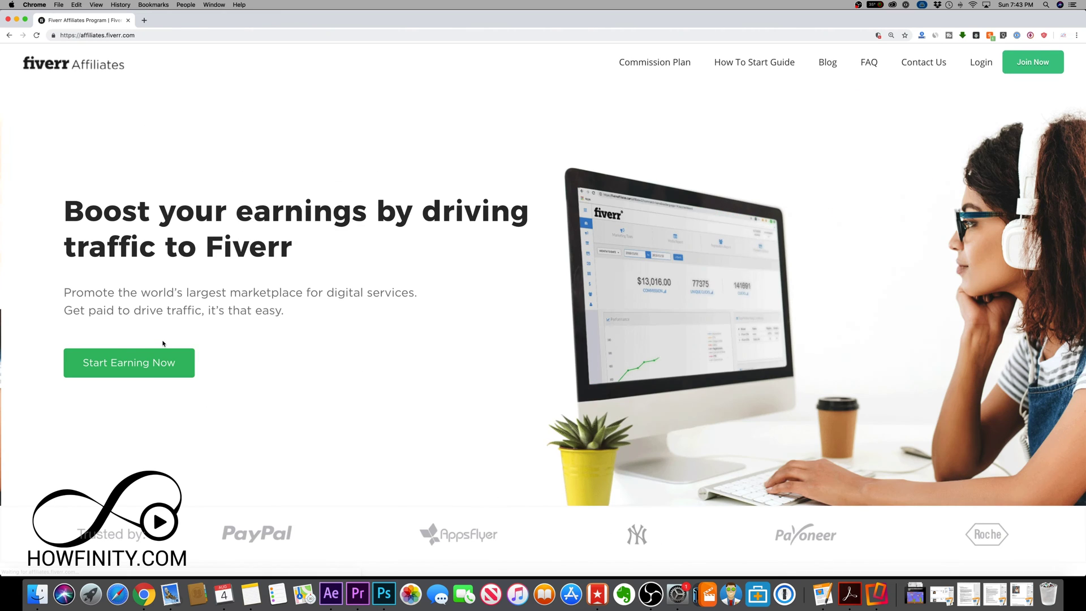
# Start the sign-up form with the account type set to Company, and continue
pyautogui.click(155, 367)
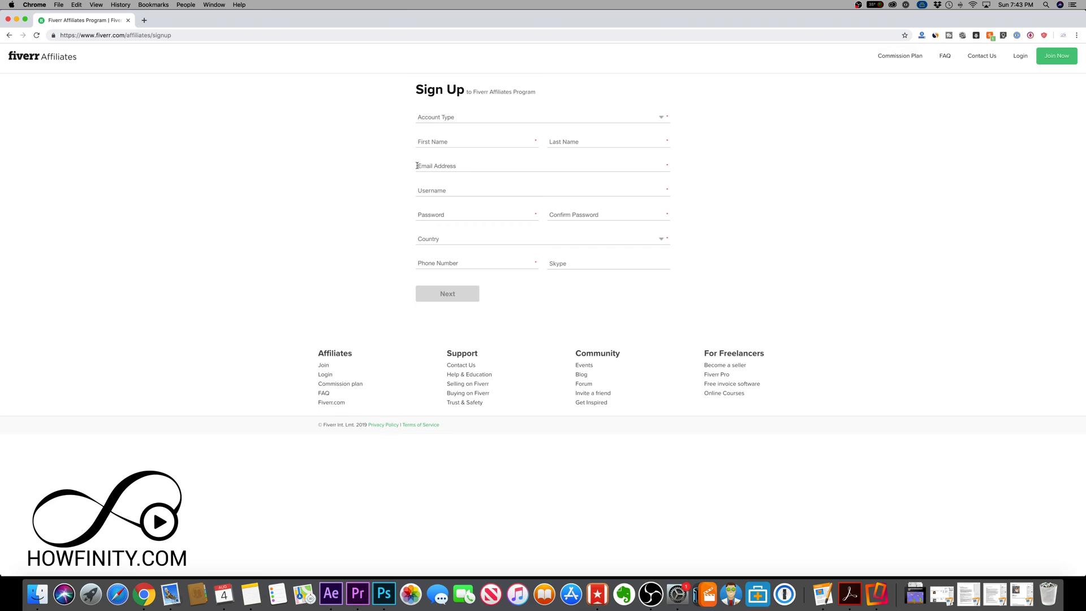
pyautogui.click(433, 119)
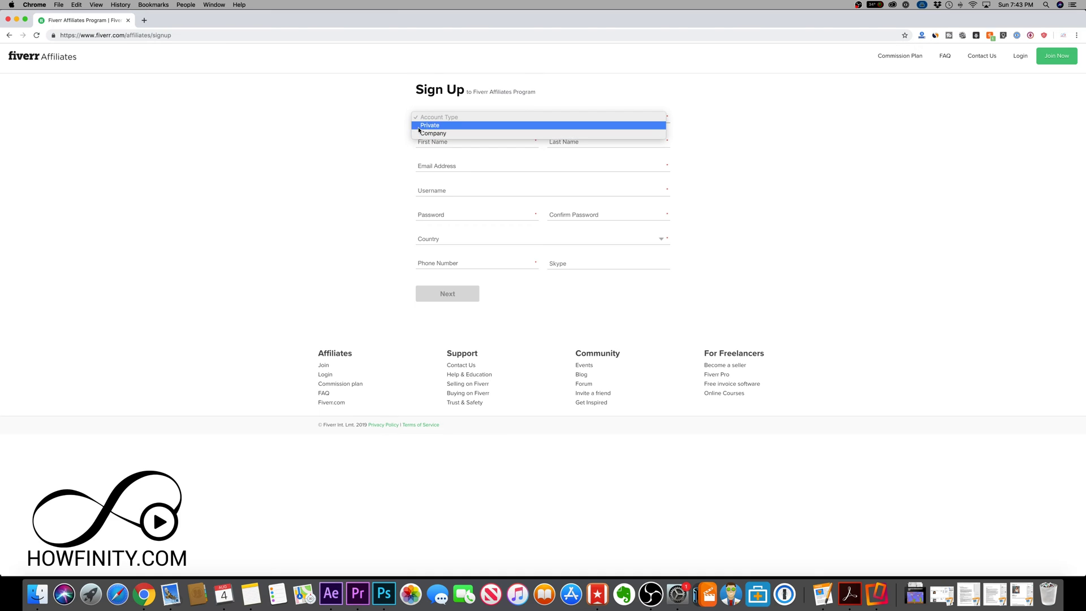
pyautogui.click(419, 125)
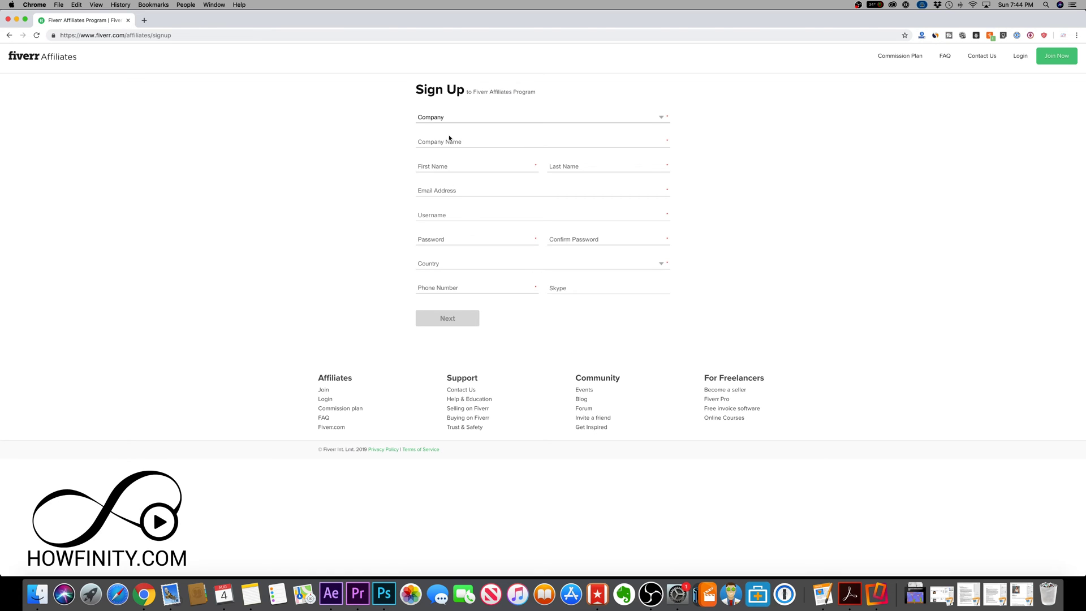
pyautogui.click(447, 117)
pyautogui.click(444, 107)
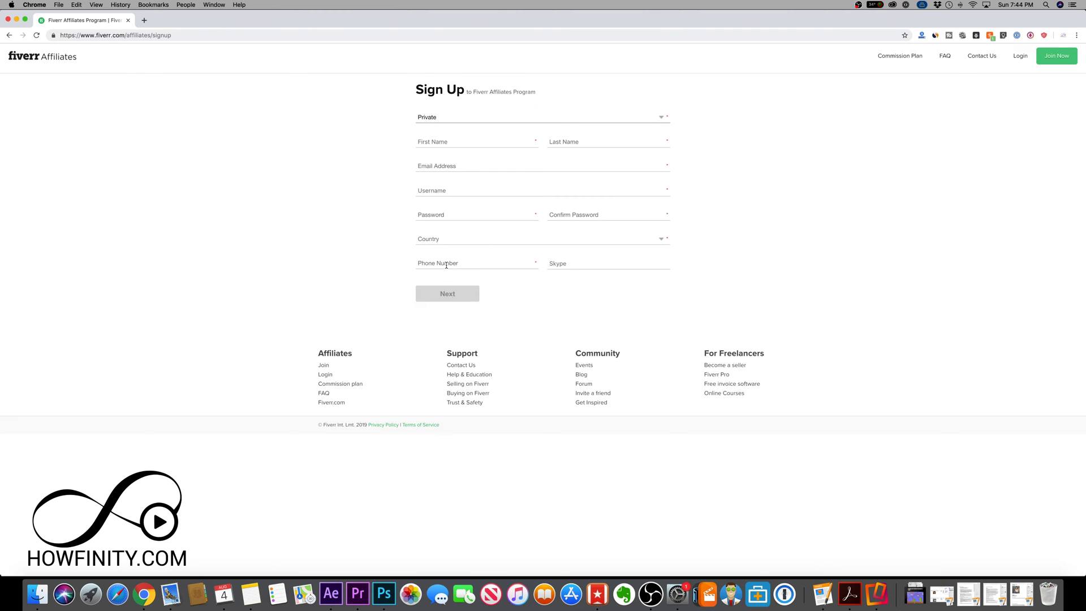
pyautogui.click(429, 122)
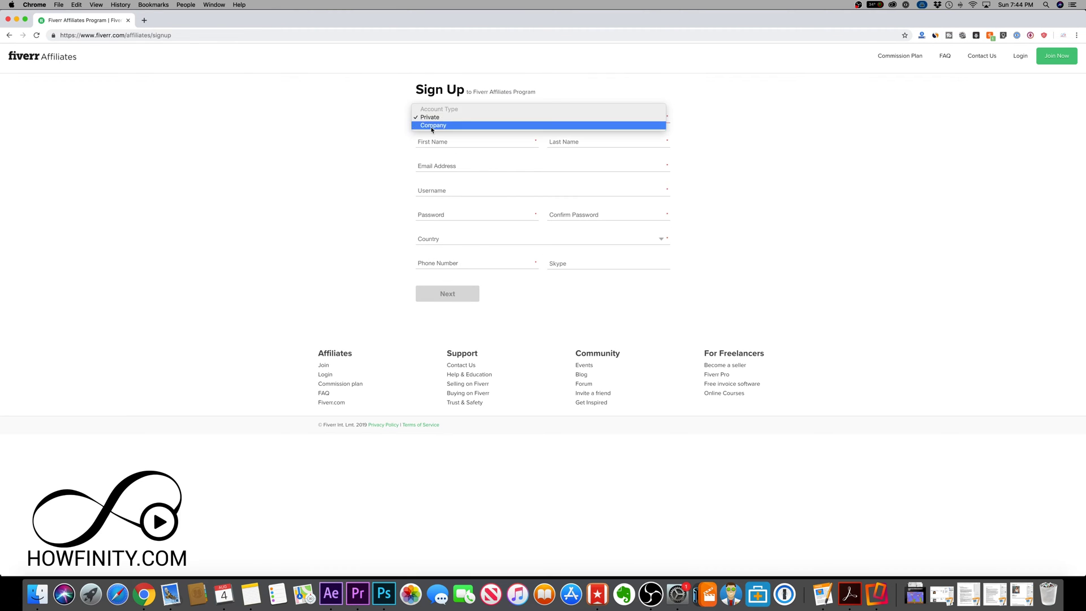
pyautogui.click(430, 127)
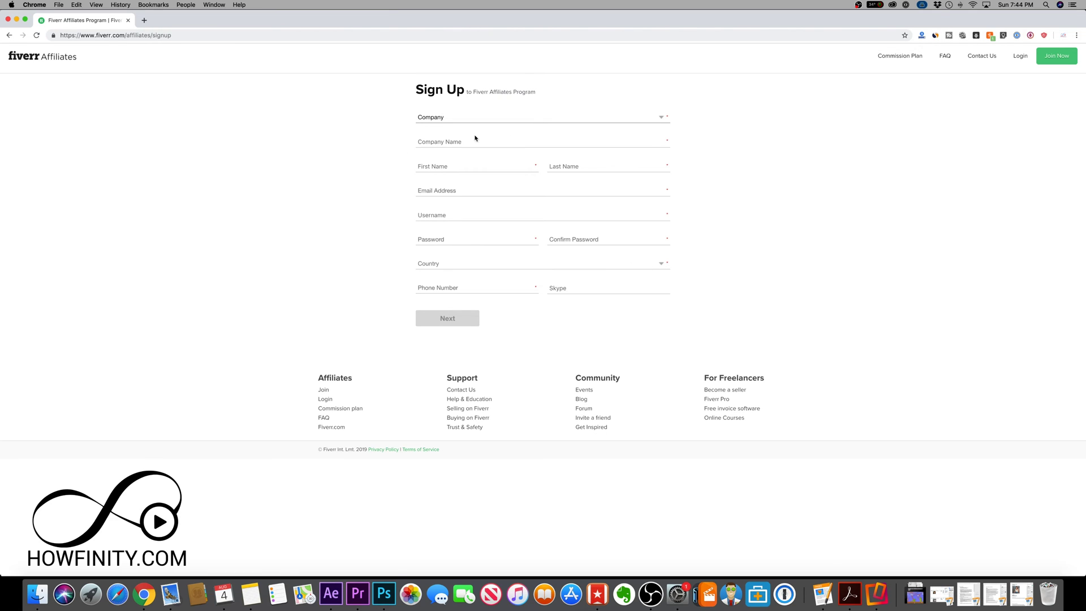
pyautogui.click(456, 322)
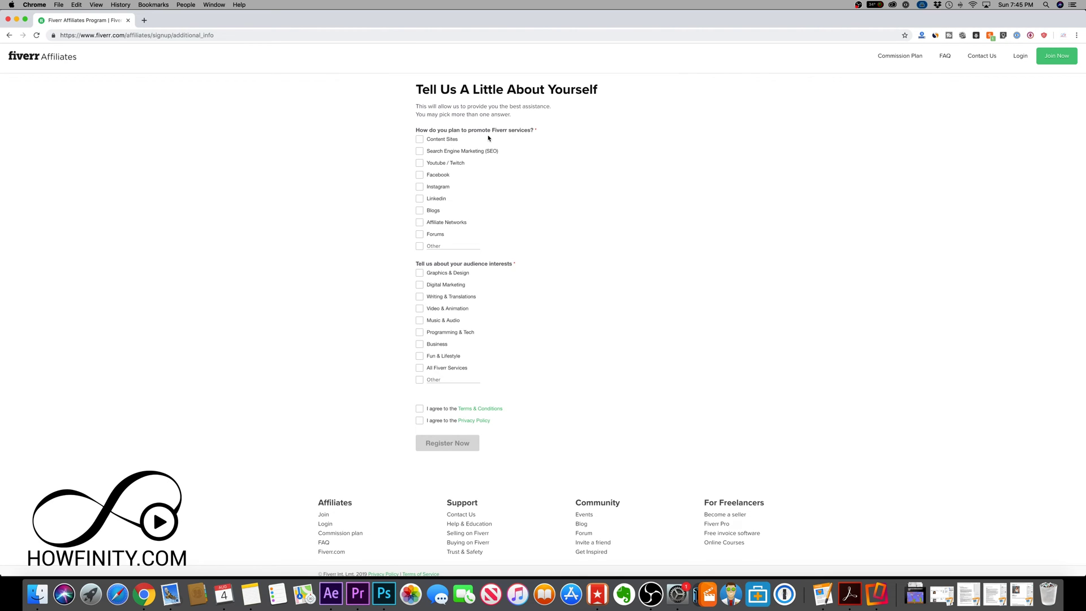
# Tick Youtube / Twitch, Instagram and Video & Animation, accept Terms and Privacy Policy, and register
pyautogui.click(420, 164)
pyautogui.click(419, 187)
pyautogui.click(419, 309)
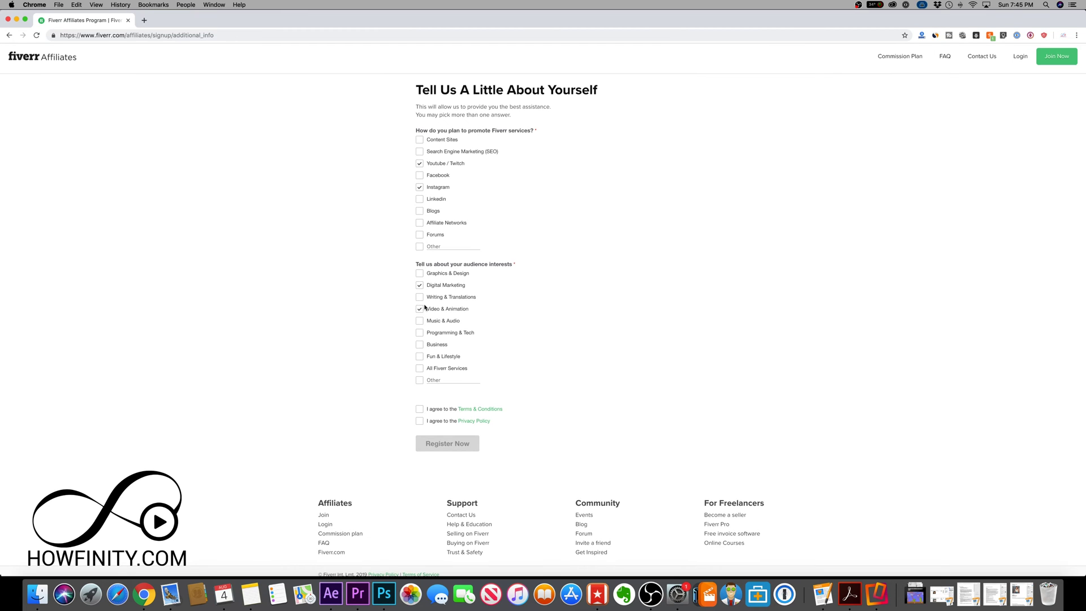
pyautogui.click(420, 408)
pyautogui.click(419, 421)
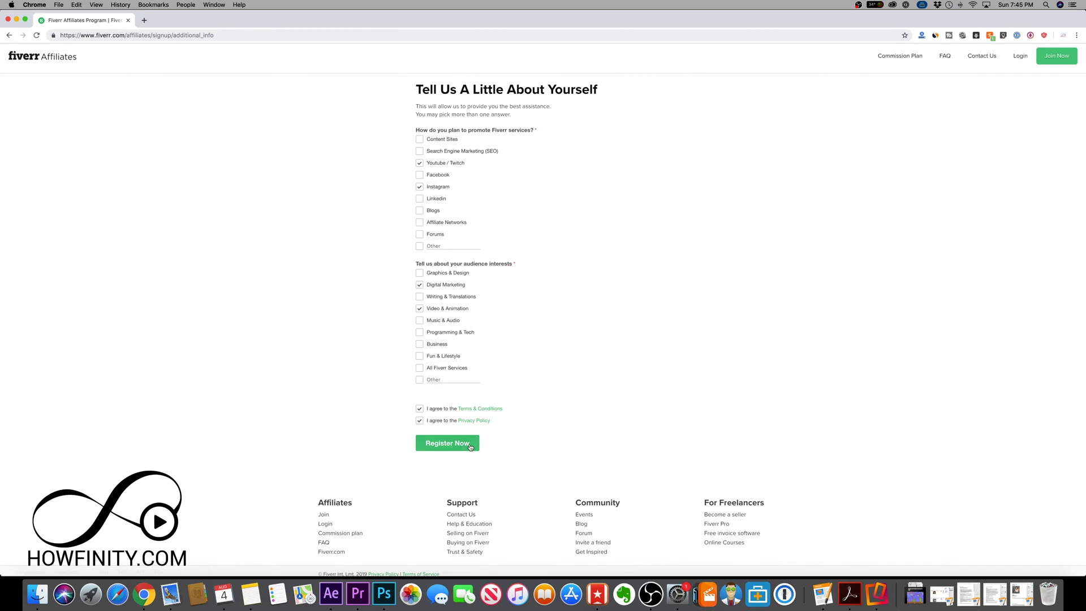
pyautogui.click(435, 447)
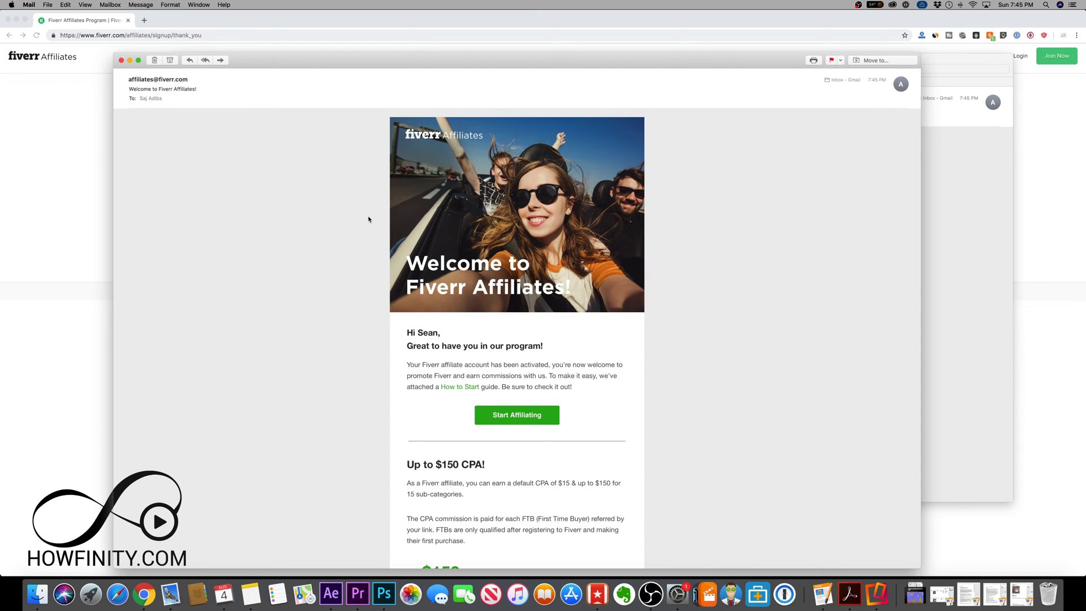
# Scroll through the welcome email's CPA tiers to the footer, glancing back at the congratulations page
pyautogui.scroll(-3, 368, 219)
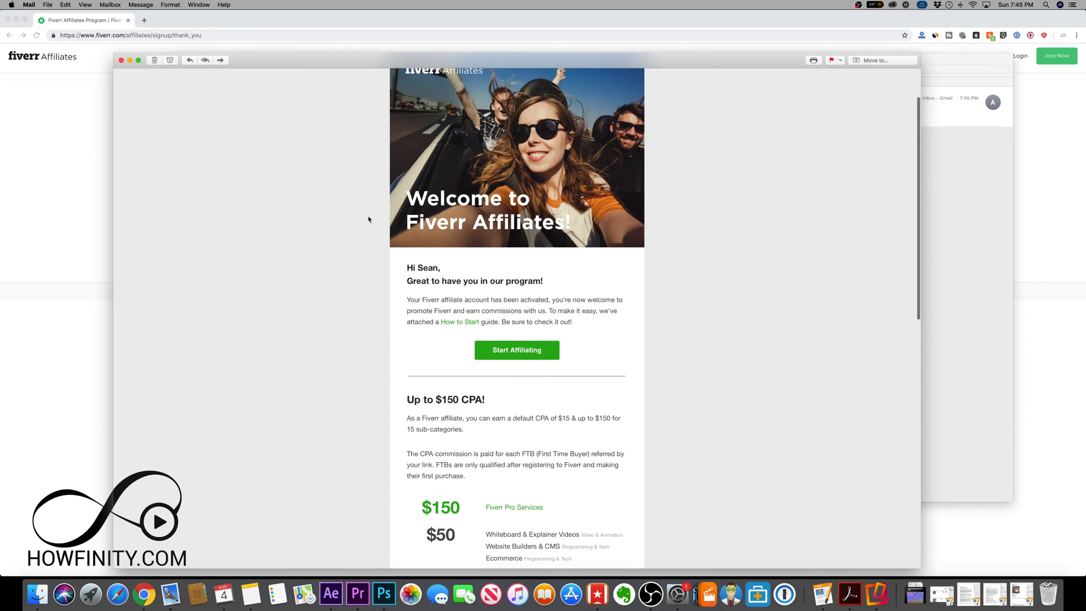
pyautogui.click(19, 230)
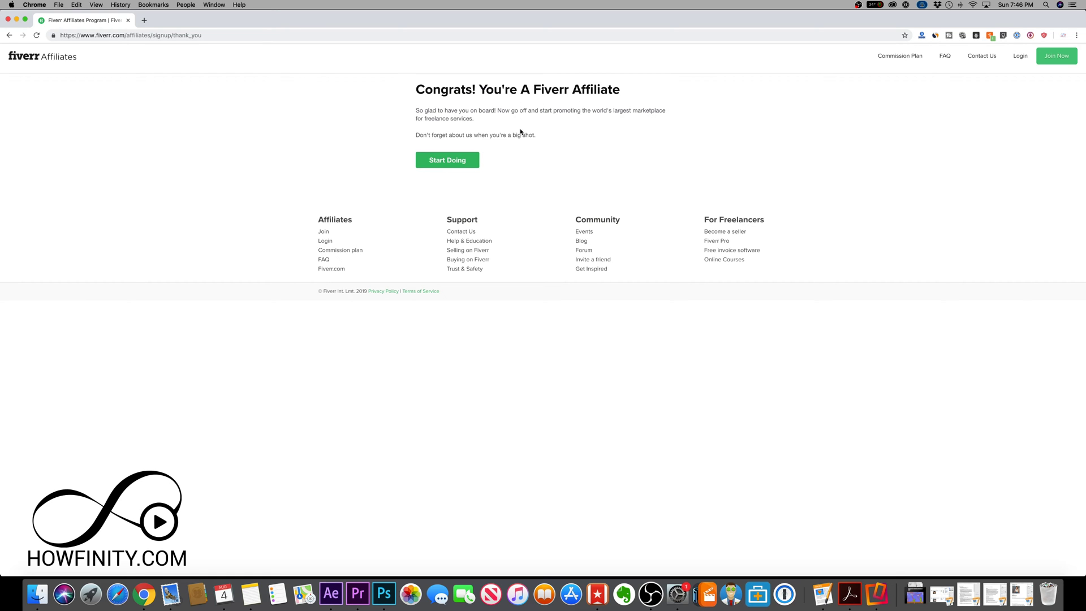
pyautogui.press('super+Tab')
pyautogui.scroll(-5, 473, 232)
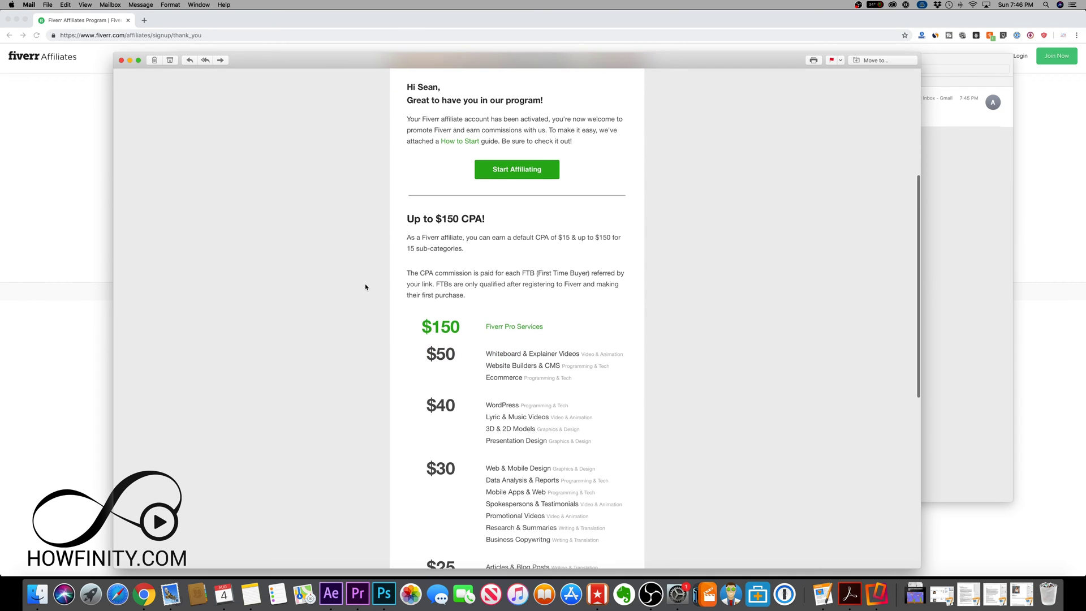
pyautogui.scroll(-3, 473, 232)
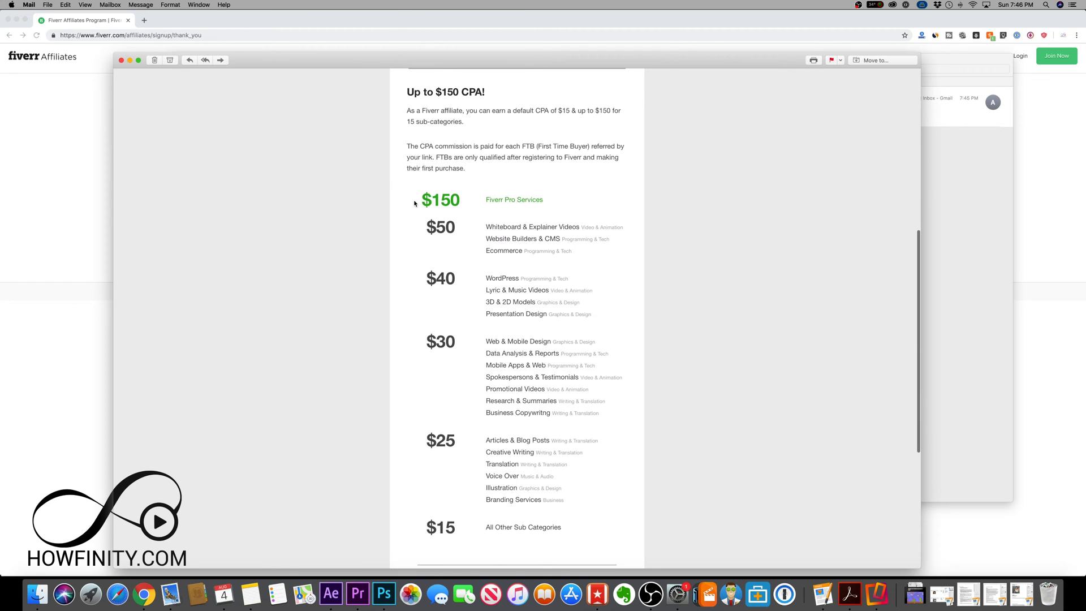
pyautogui.scroll(-5, 470, 223)
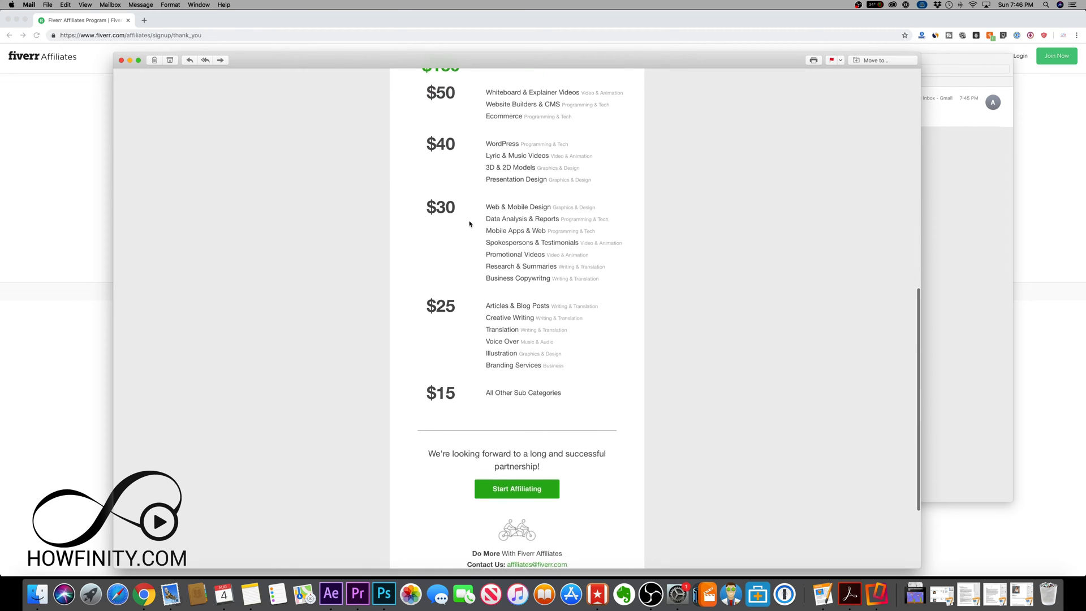
pyautogui.scroll(3, 469, 224)
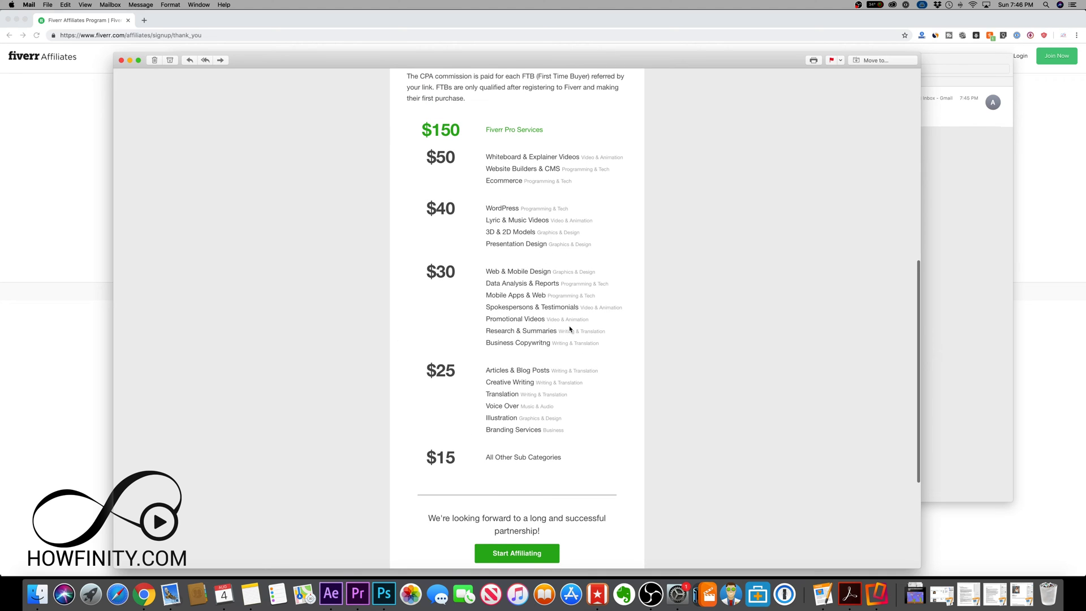
pyautogui.scroll(-2, 569, 329)
pyautogui.scroll(-5, 570, 329)
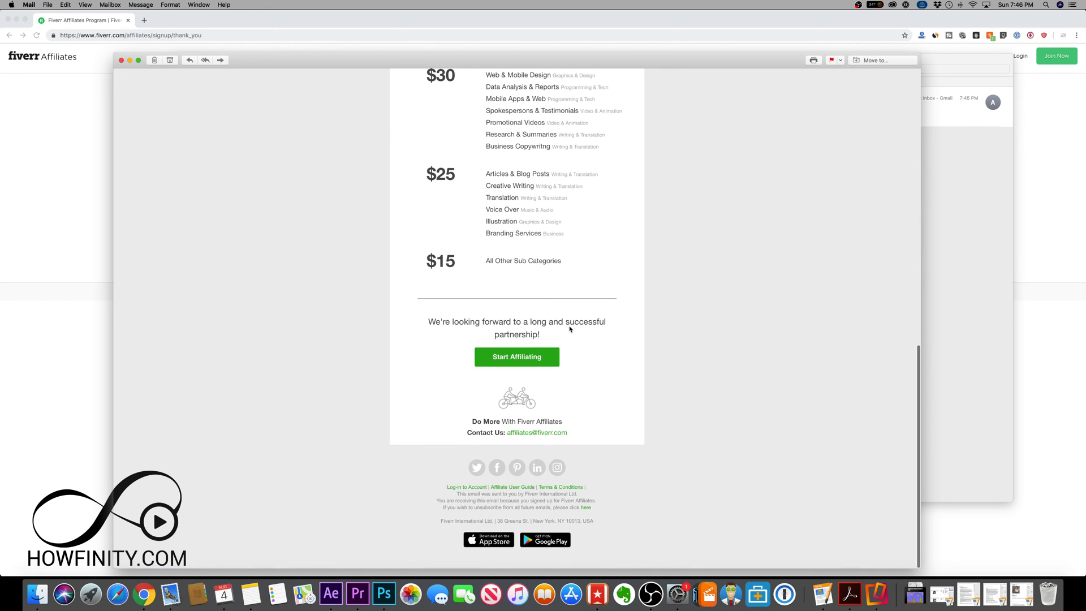
pyautogui.press('super+Tab')
# Continue to the affiliate dashboard and open the Marketing Tools panel
pyautogui.click(445, 161)
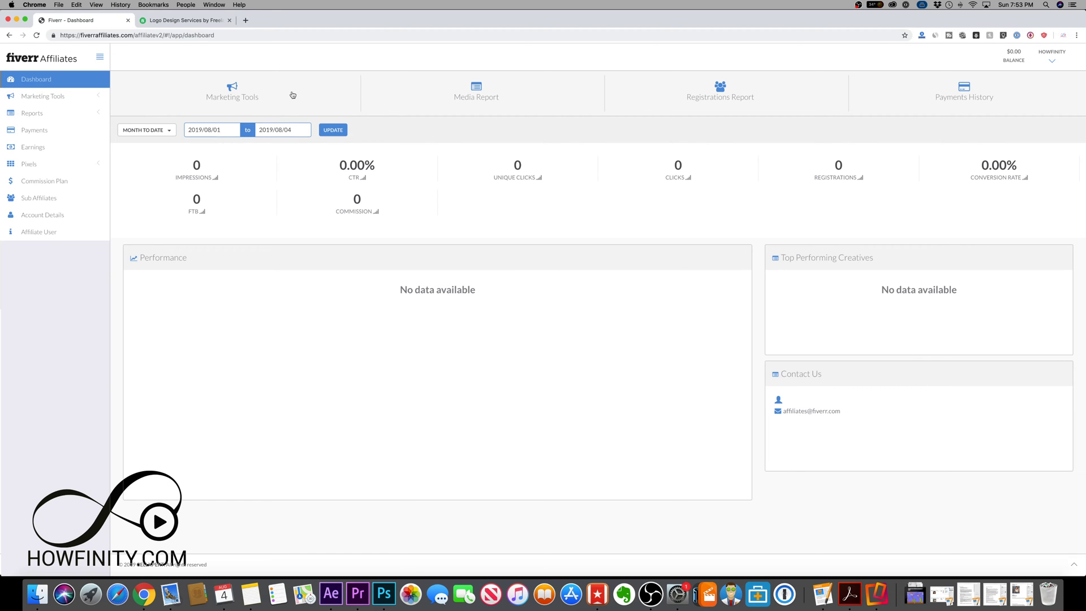
pyautogui.click(227, 90)
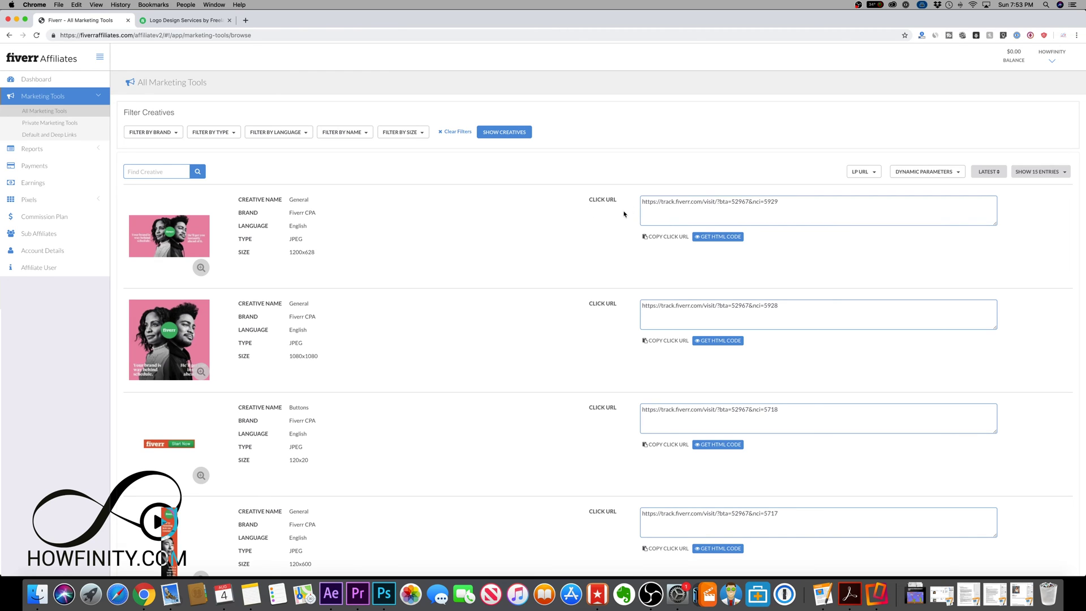
# Copy the first 1200x628 creative's click URL and preview, then close, its HTML code
pyautogui.click(660, 239)
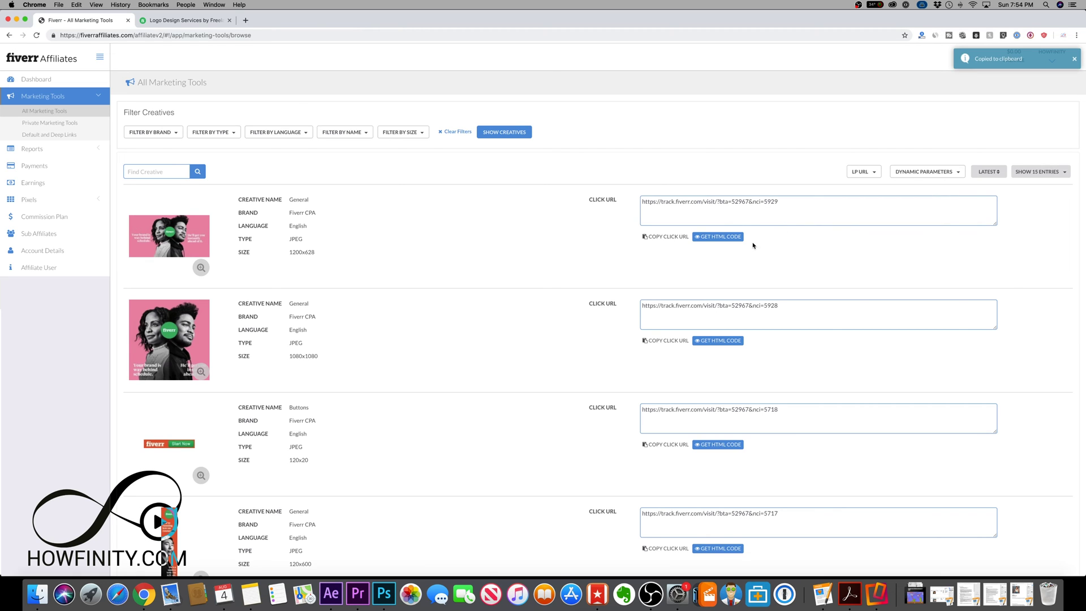
pyautogui.click(726, 238)
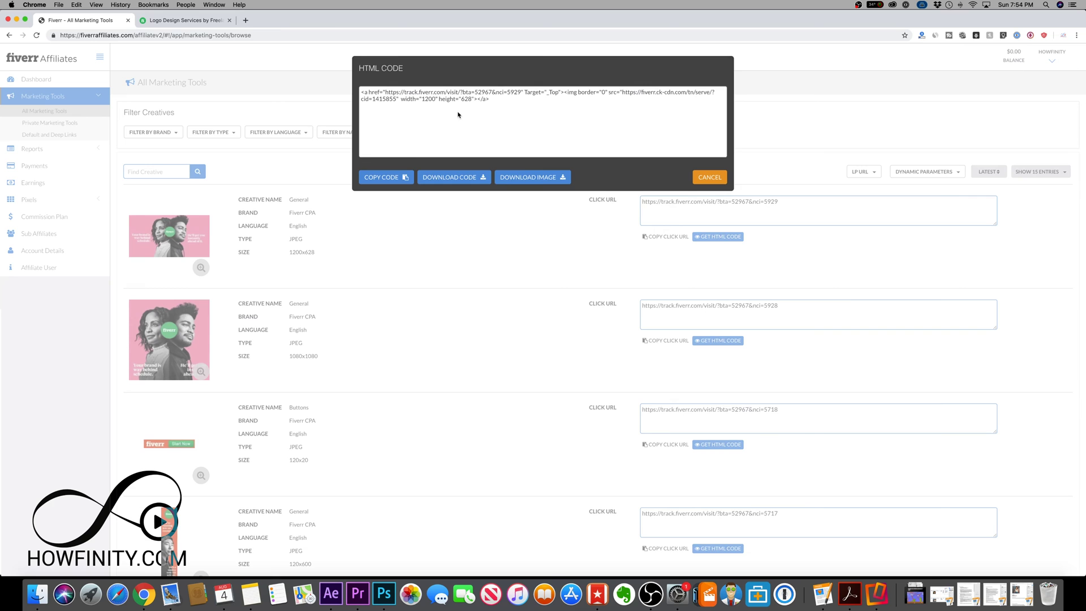
pyautogui.click(711, 177)
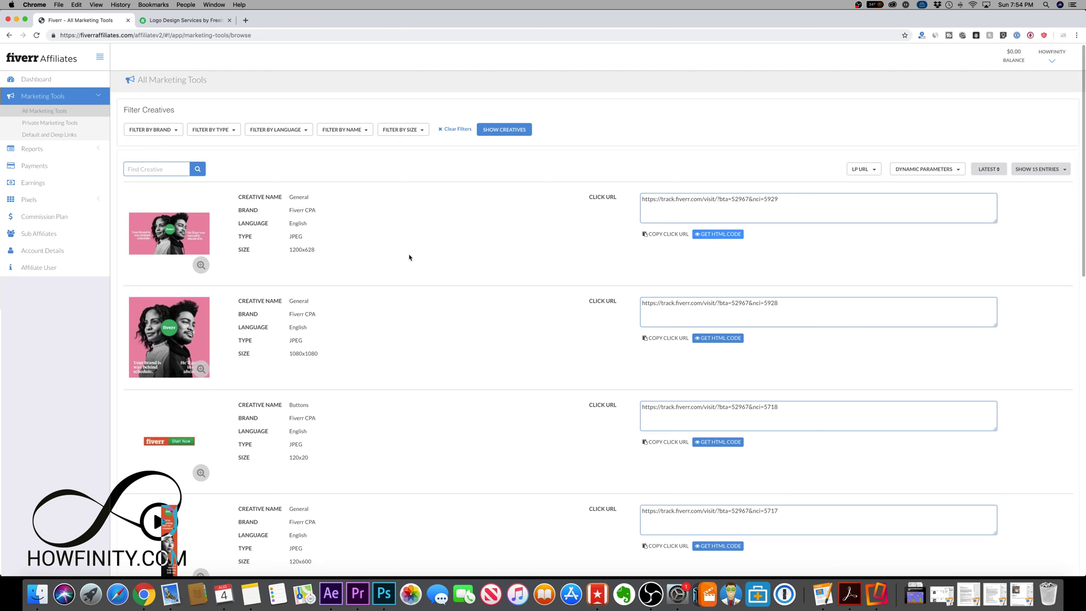
# Look over the brand, creative type and language filter options
pyautogui.click(159, 135)
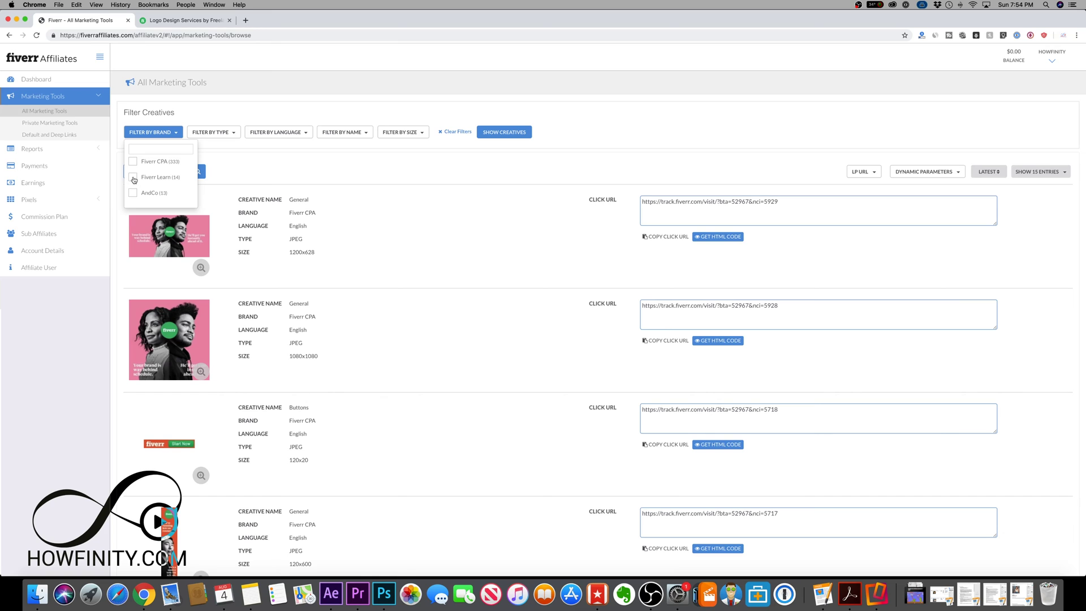
pyautogui.click(205, 131)
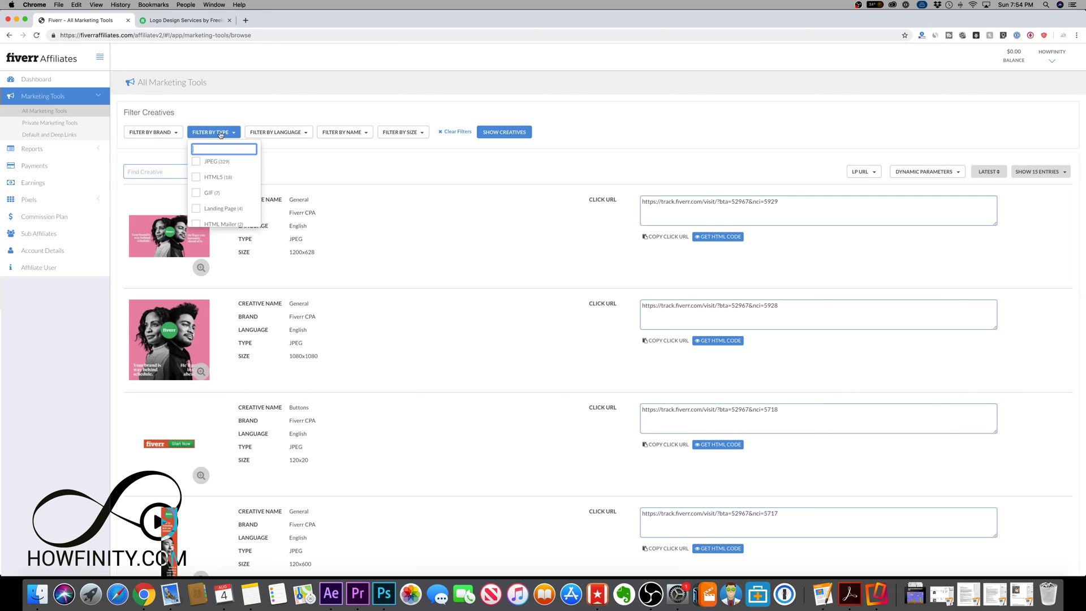
pyautogui.scroll(-1, 235, 185)
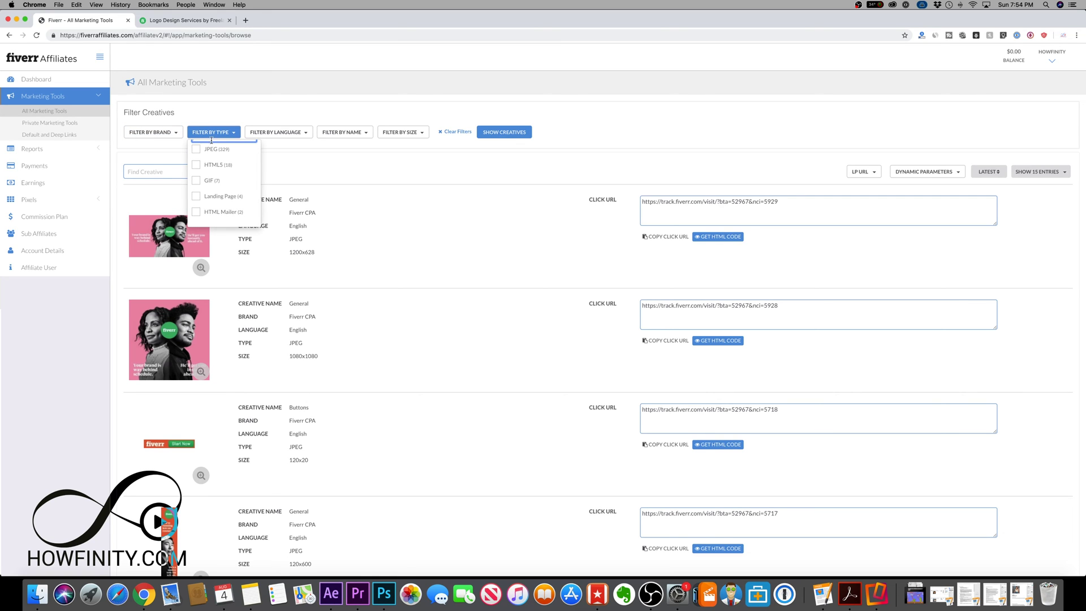
pyautogui.click(211, 135)
pyautogui.click(273, 133)
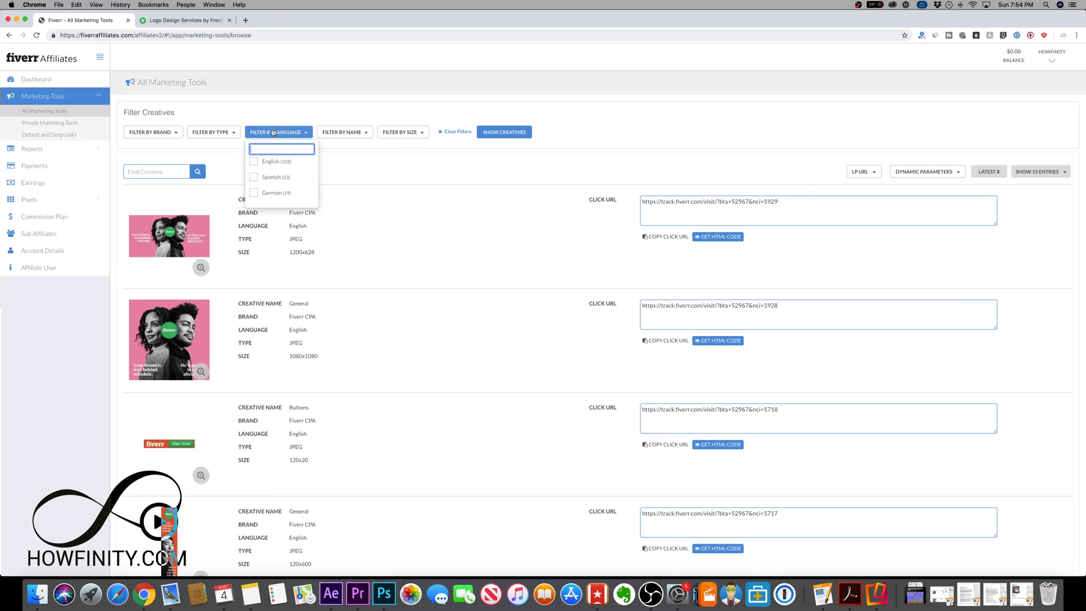
# Filter creatives by name to Logo Animation and show the matching creatives
pyautogui.click(356, 134)
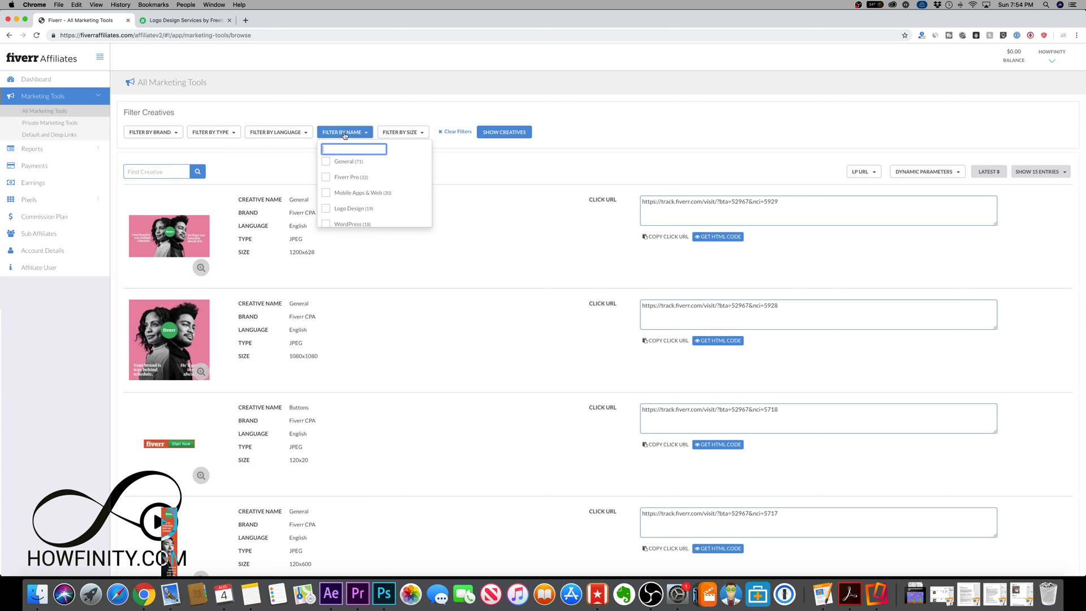
pyautogui.scroll(-5, 379, 206)
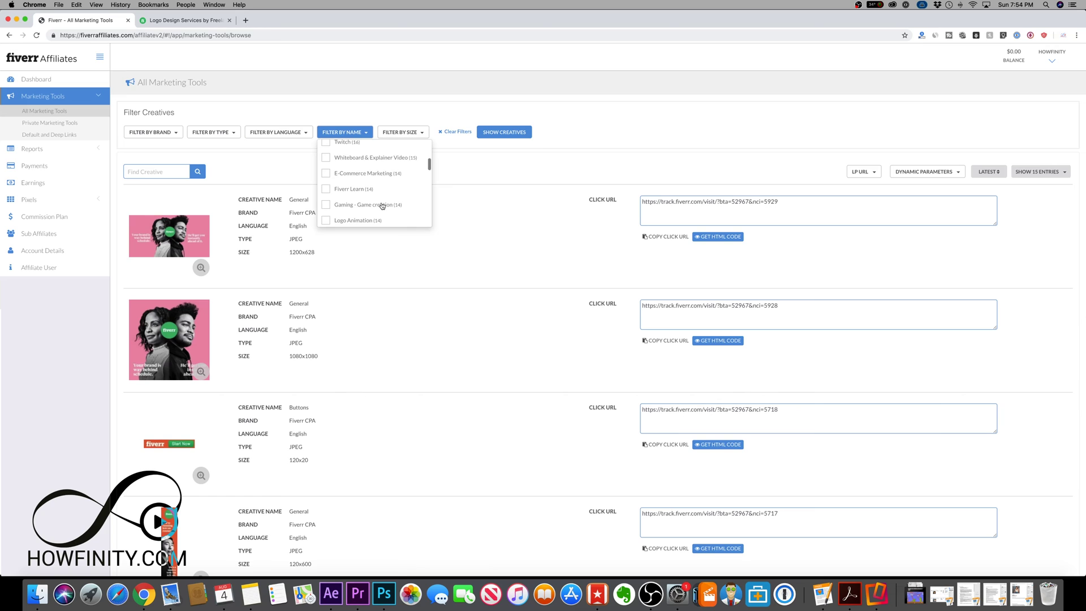
pyautogui.scroll(-3, 382, 206)
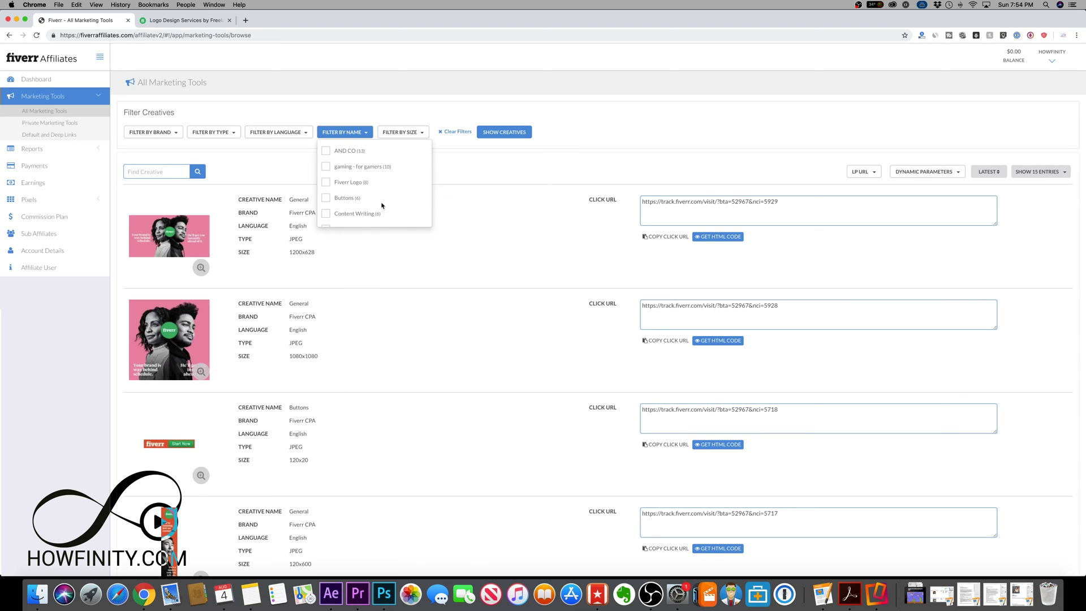
pyautogui.scroll(-6, 382, 205)
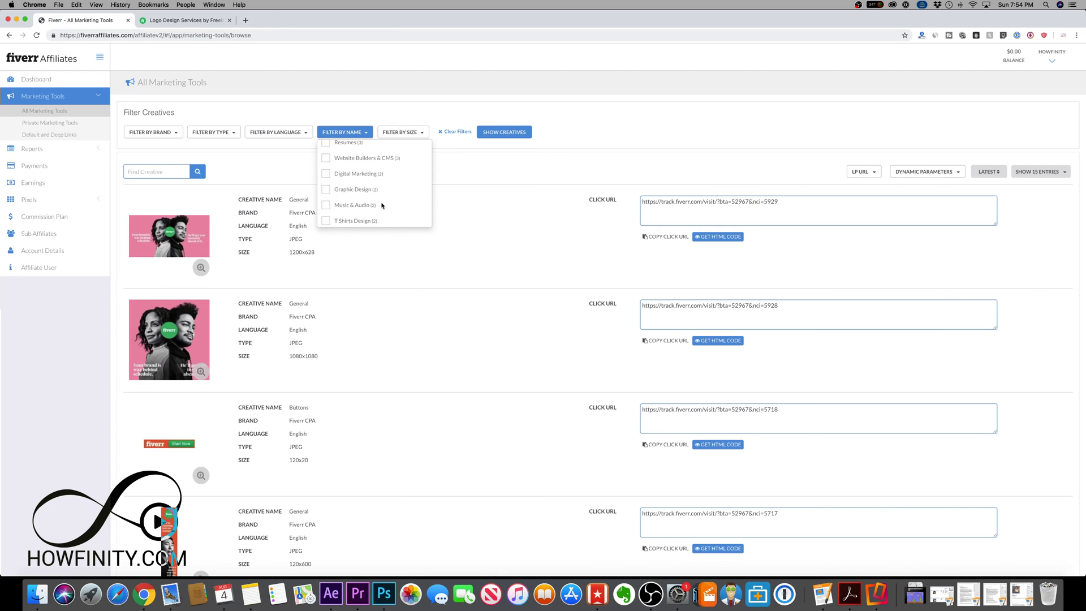
pyautogui.scroll(-3, 382, 206)
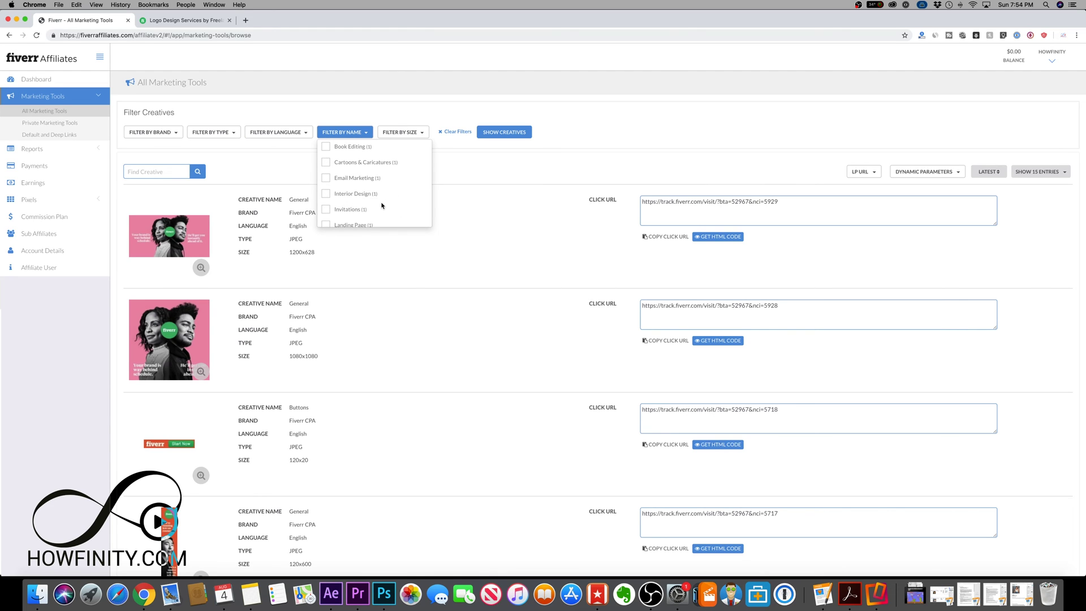
pyautogui.scroll(10, 382, 206)
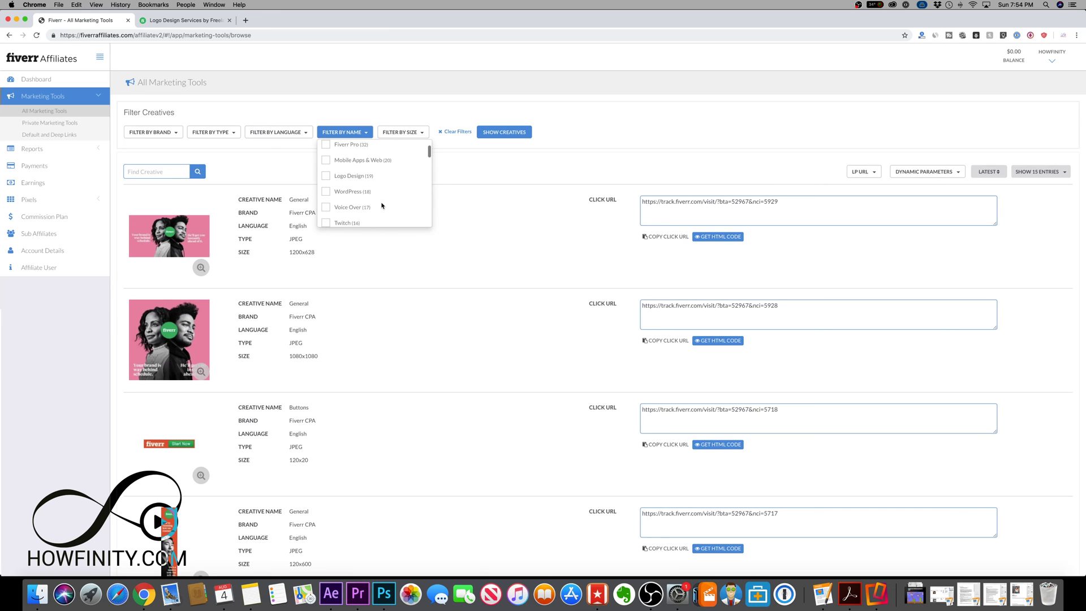
pyautogui.scroll(-2, 382, 206)
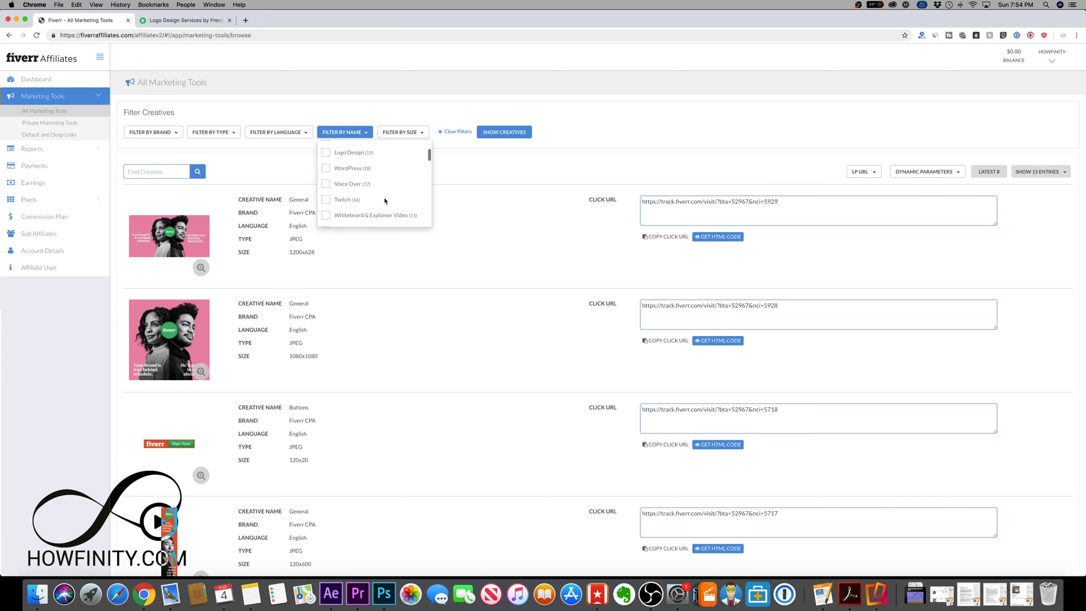
pyautogui.scroll(-1, 384, 200)
pyautogui.scroll(-2, 385, 201)
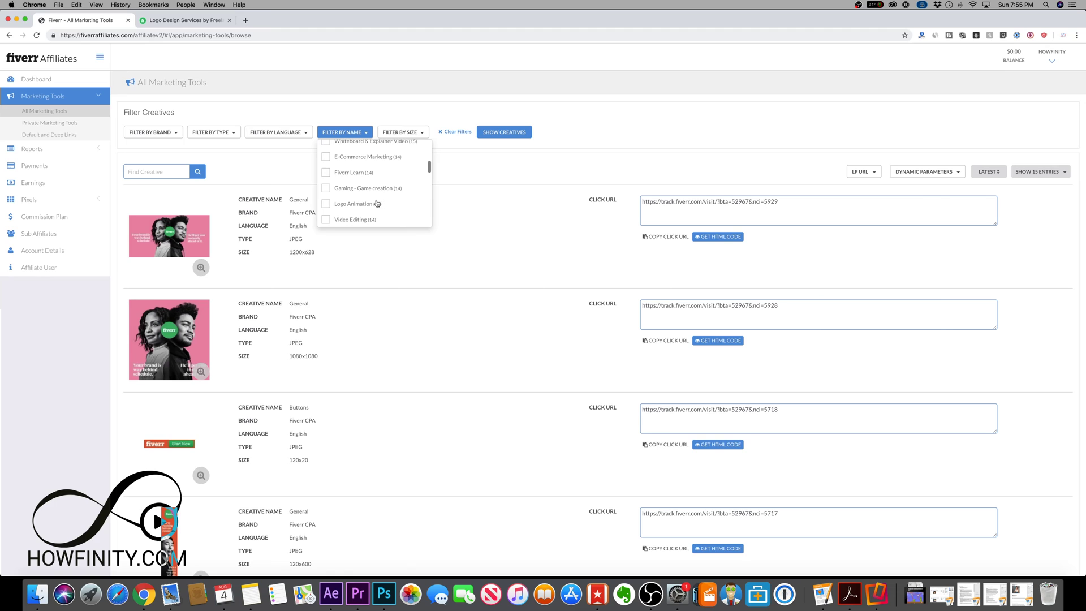
pyautogui.click(326, 205)
pyautogui.click(480, 133)
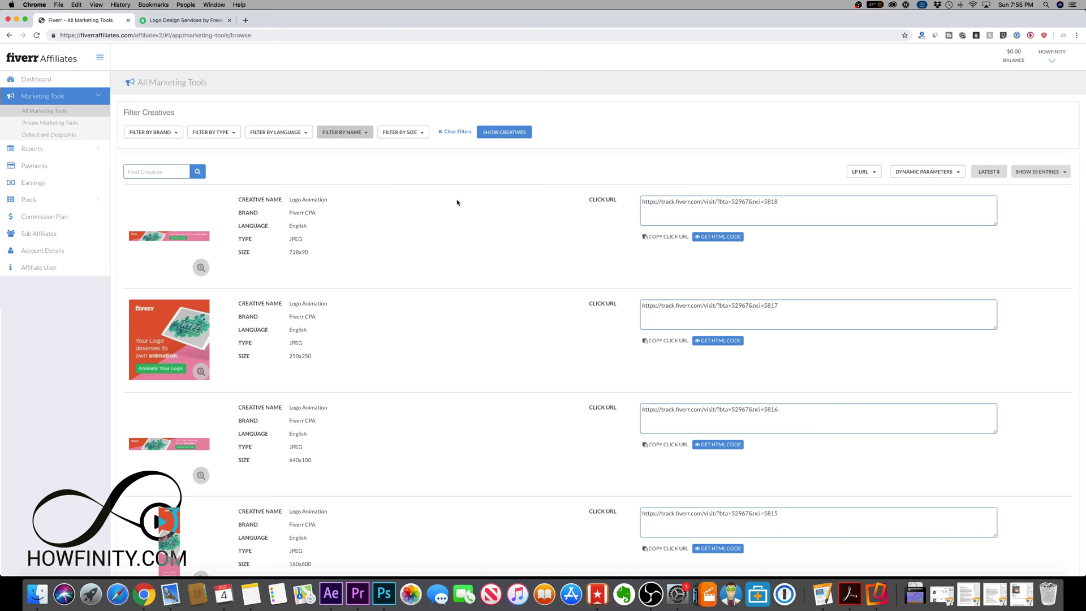
# Load the first Logo Animation creative's click URL in a new tab and dismiss the Join pop-up
pyautogui.click(667, 237)
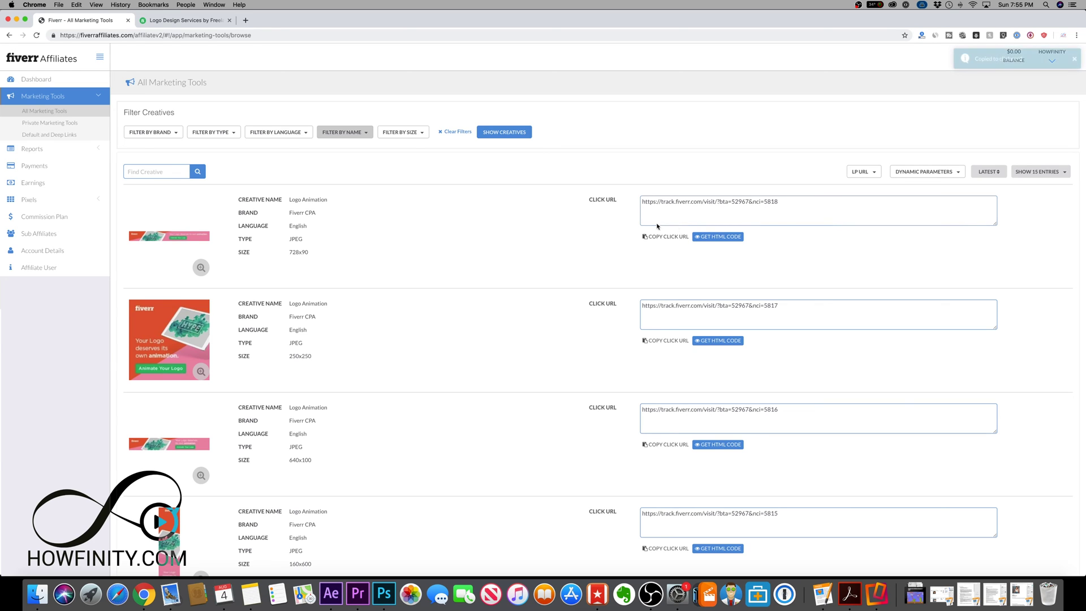
pyautogui.click(246, 20)
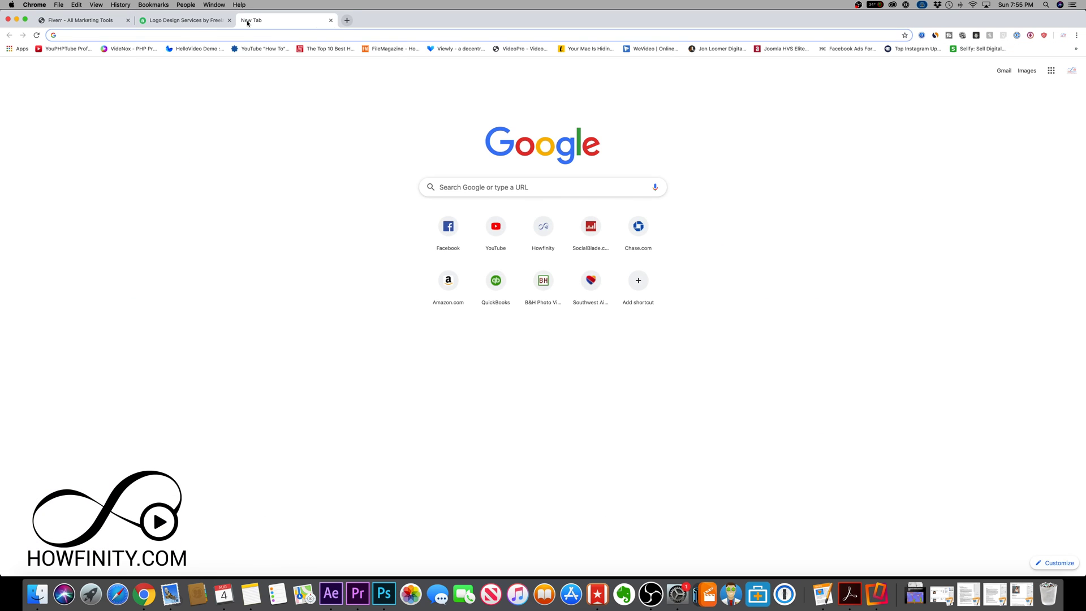
pyautogui.press('super+v')
pyautogui.press('Return')
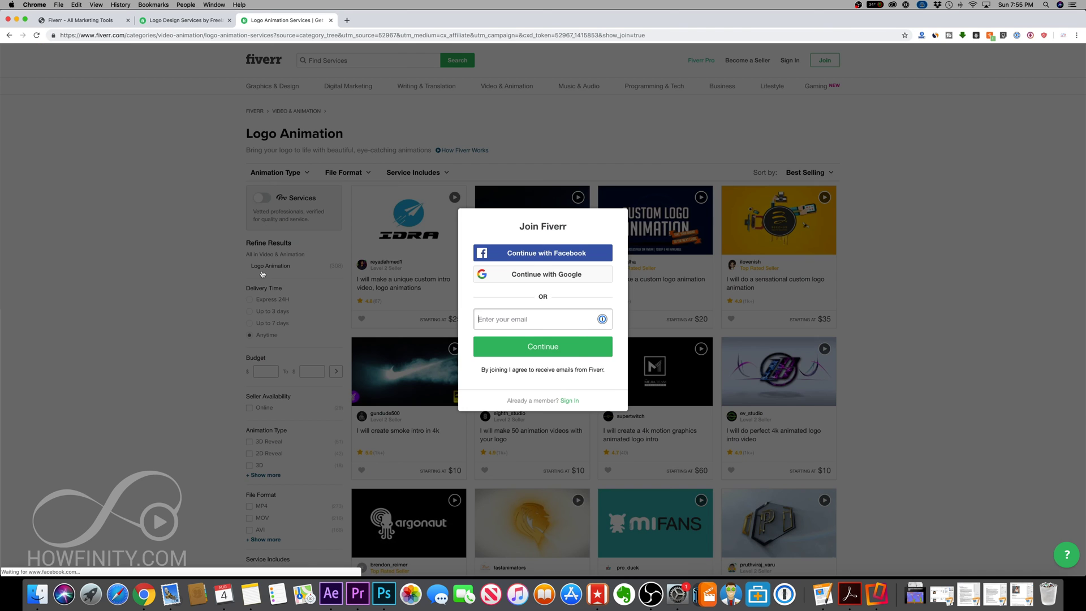
pyautogui.click(263, 275)
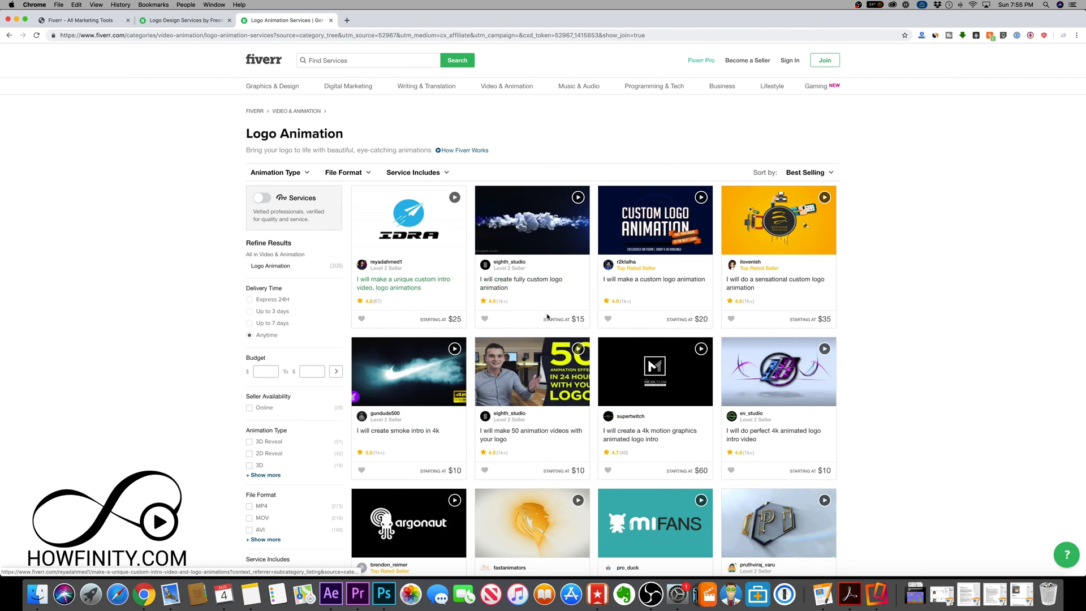
pyautogui.scroll(-5, 598, 379)
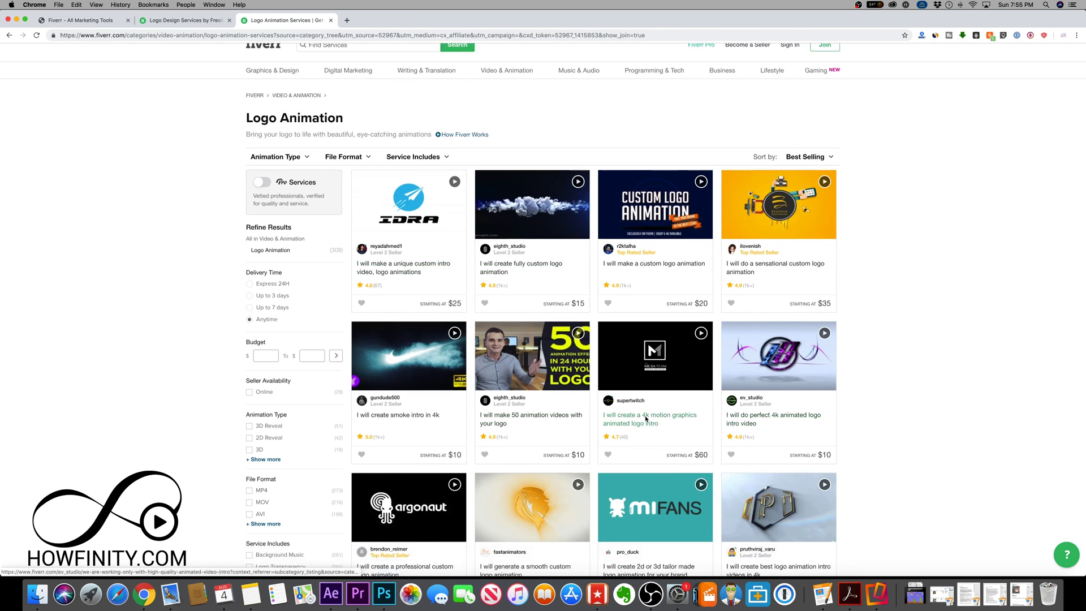
pyautogui.scroll(5, 567, 304)
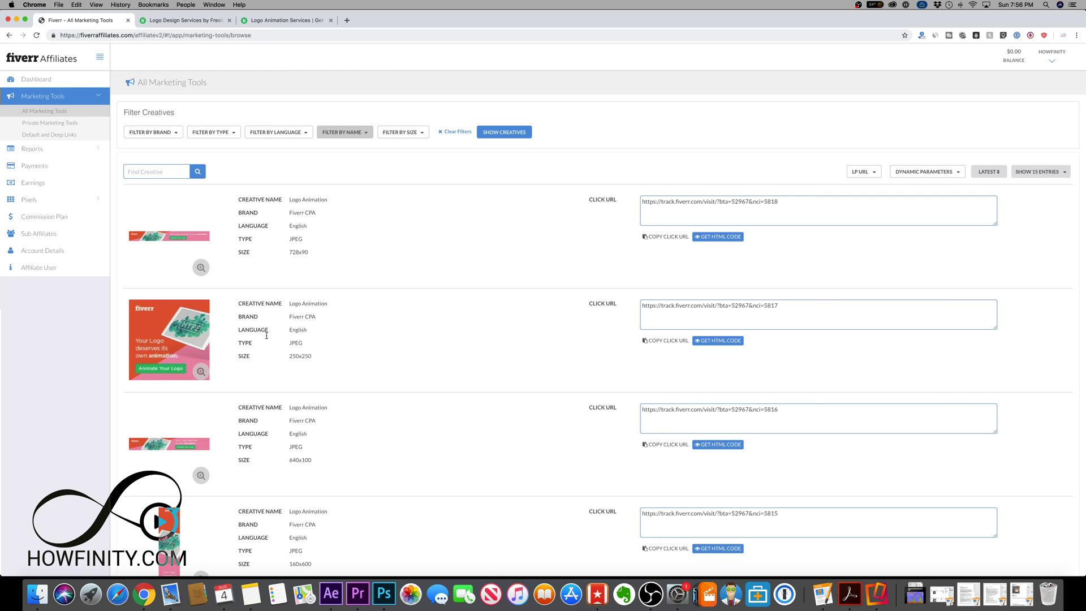
pyautogui.scroll(-2, 408, 349)
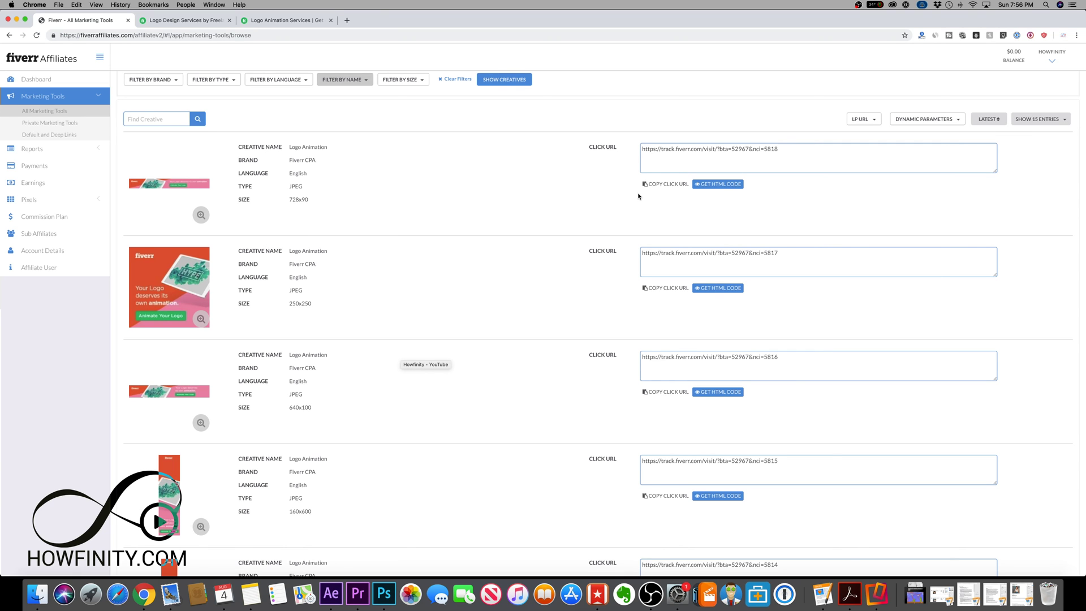
pyautogui.scroll(-5, 527, 324)
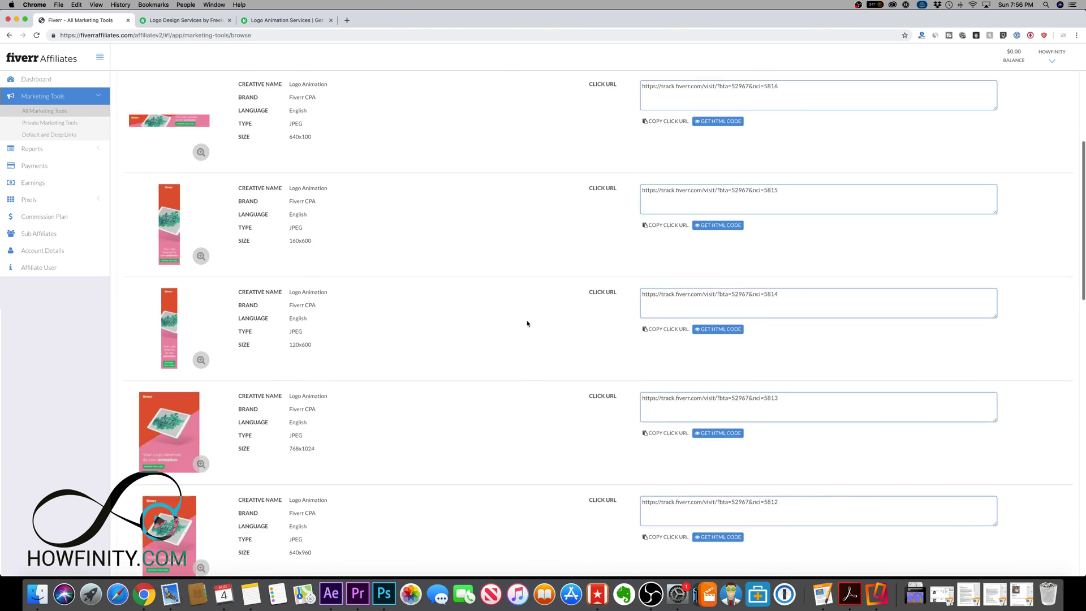
pyautogui.scroll(3, 527, 324)
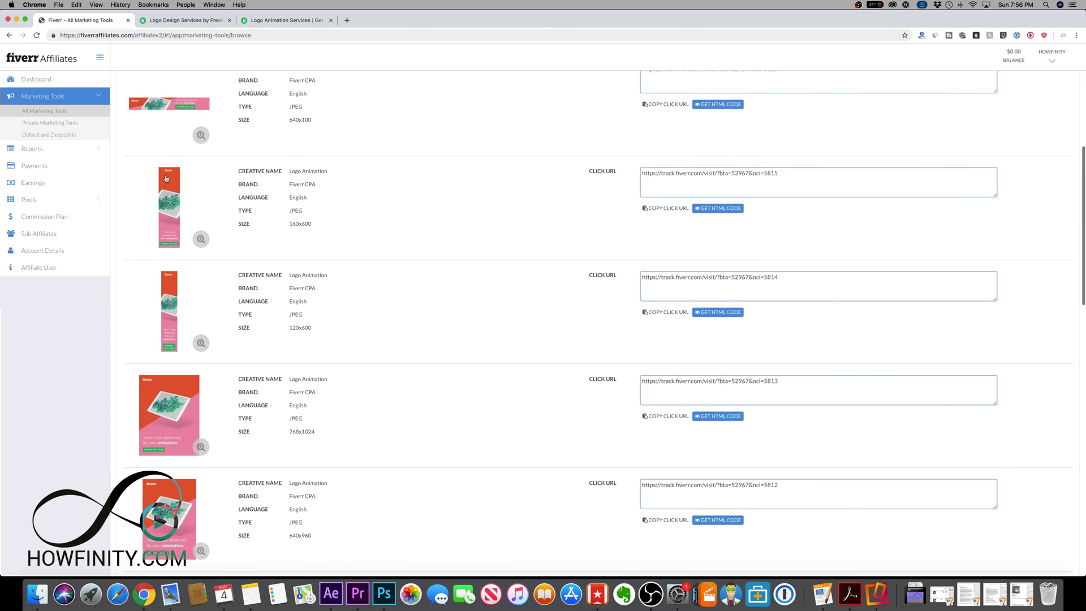
pyautogui.scroll(-15, 170, 327)
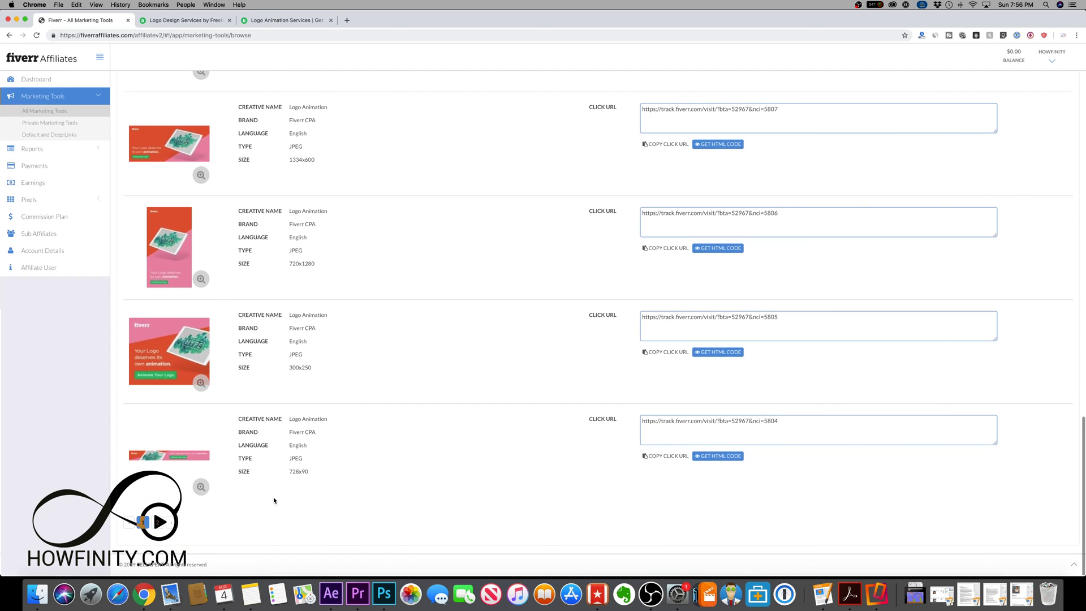
pyautogui.scroll(15, 236, 458)
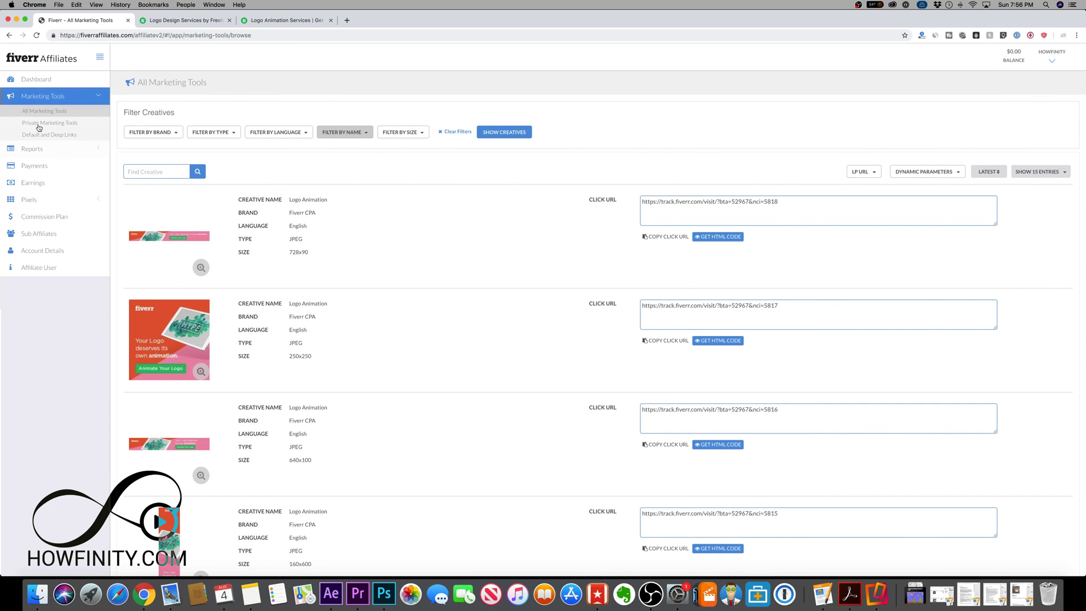
pyautogui.click(38, 148)
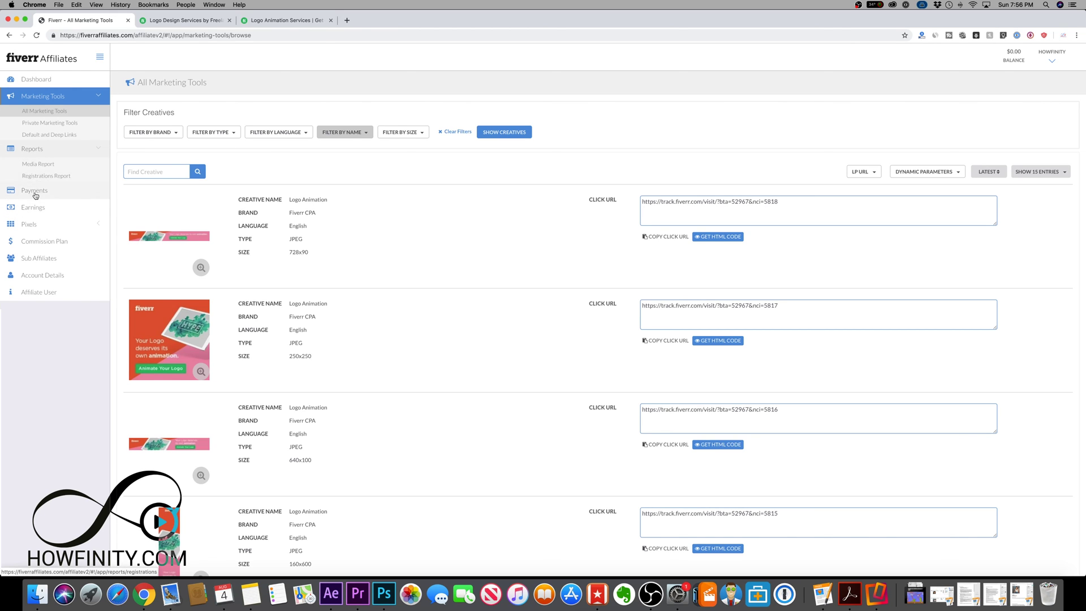
# Review the Commission Plan CPA rates, including Pro Plan, under Payments, then return to the Dashboard
pyautogui.click(34, 193)
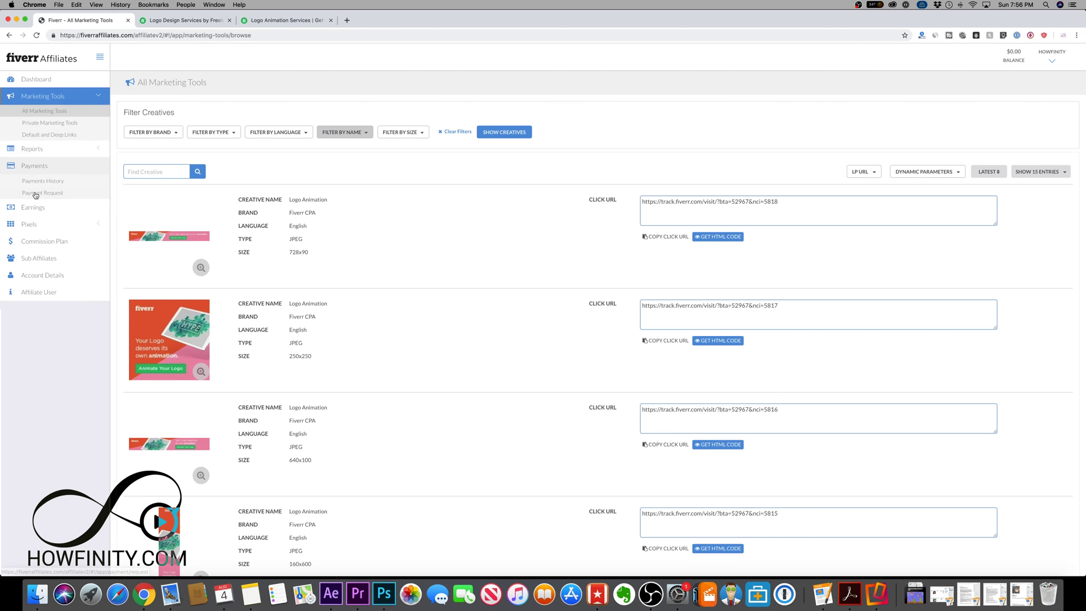
pyautogui.click(40, 246)
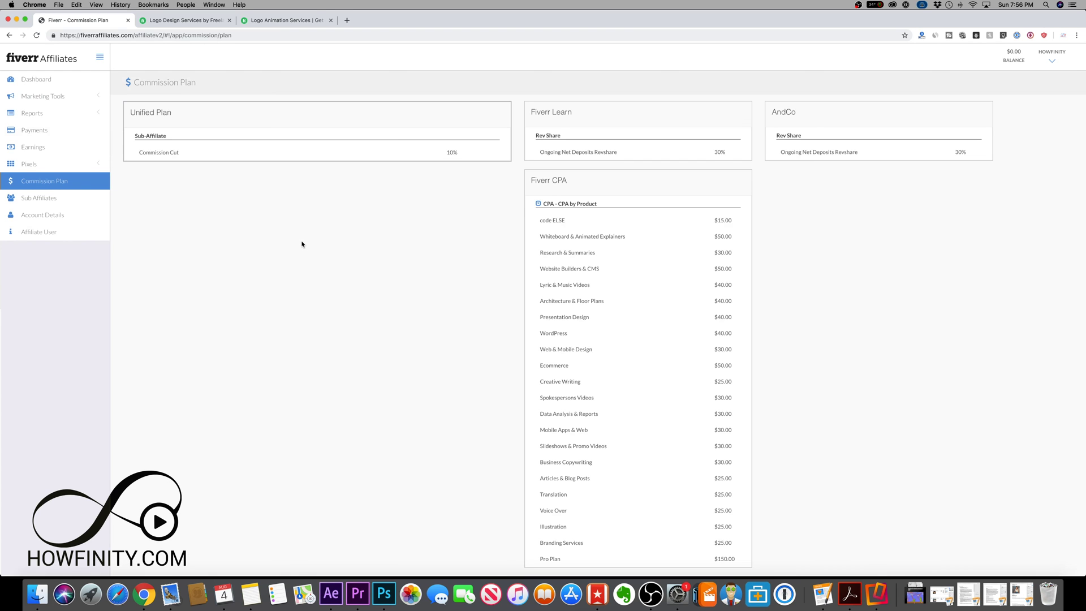
pyautogui.scroll(-2, 620, 274)
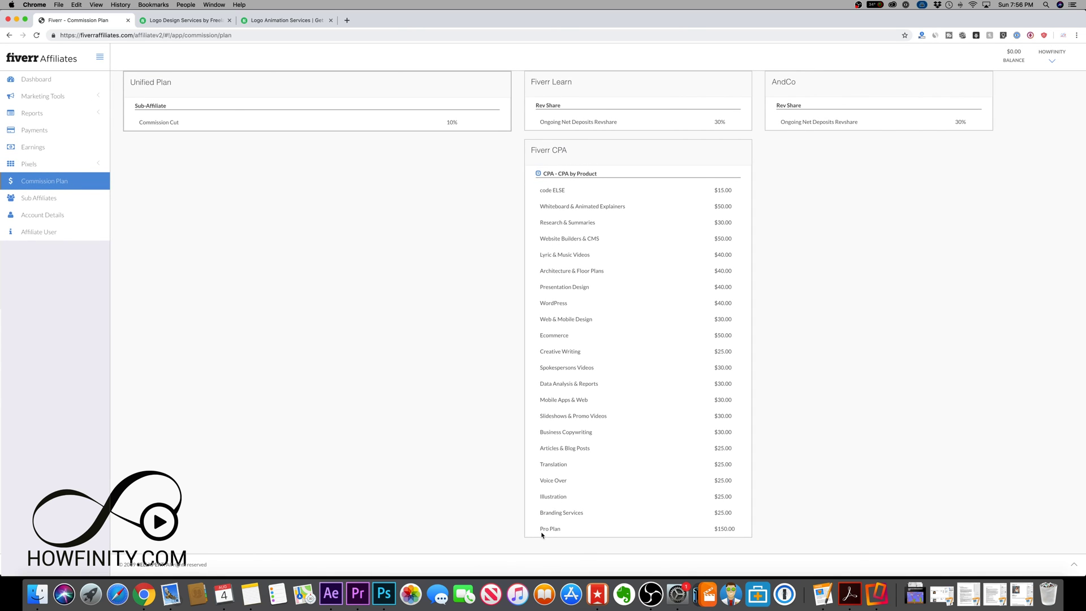
pyautogui.moveTo(542, 530); pyautogui.dragTo(695, 538)
pyautogui.scroll(2, 622, 518)
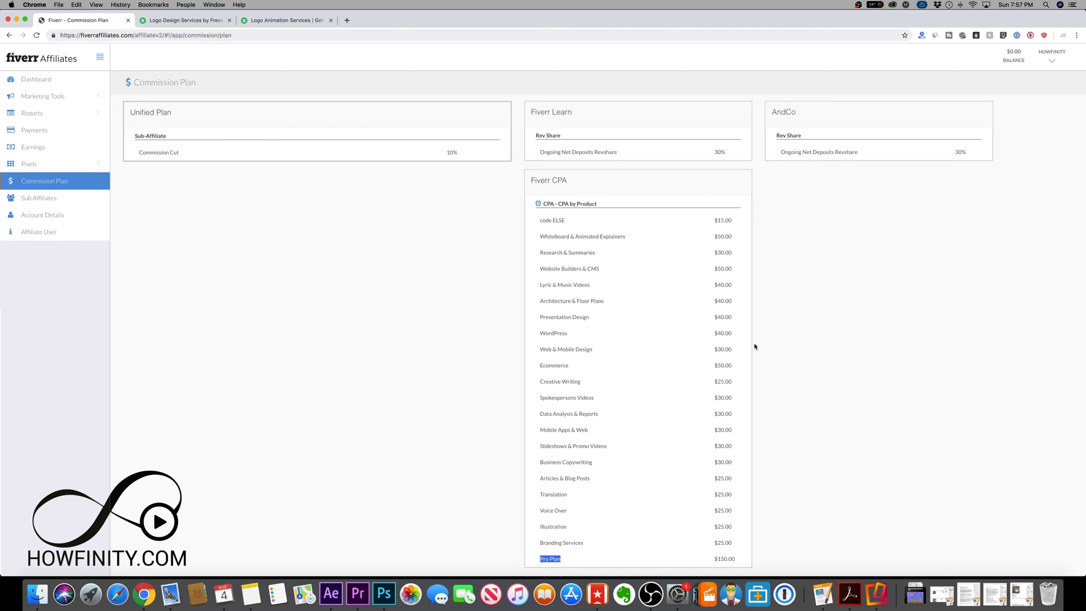
pyautogui.click(36, 79)
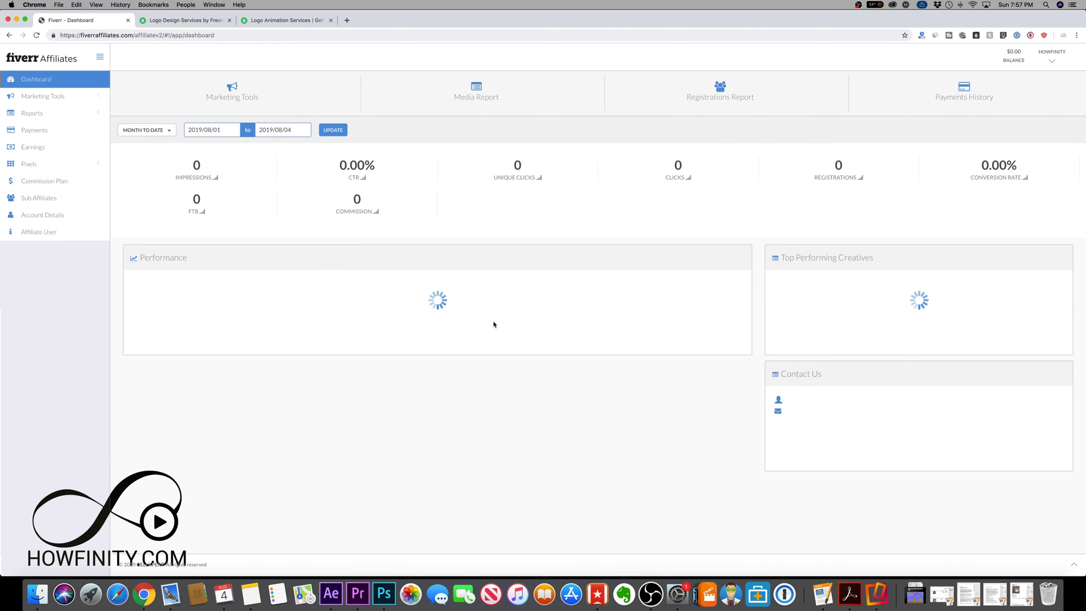